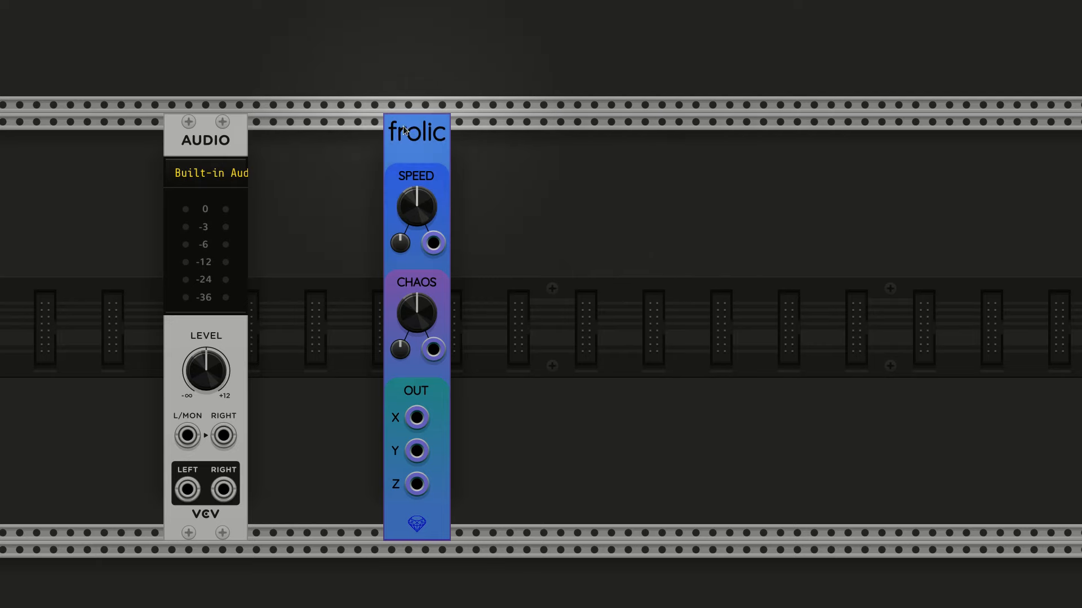
# Move Frolic farther from the Audio module and add a Sapphire Elastika module in the gap between them
pyautogui.moveTo(414, 135); pyautogui.dragTo(700, 136)
pyautogui.rightClick(505, 181)
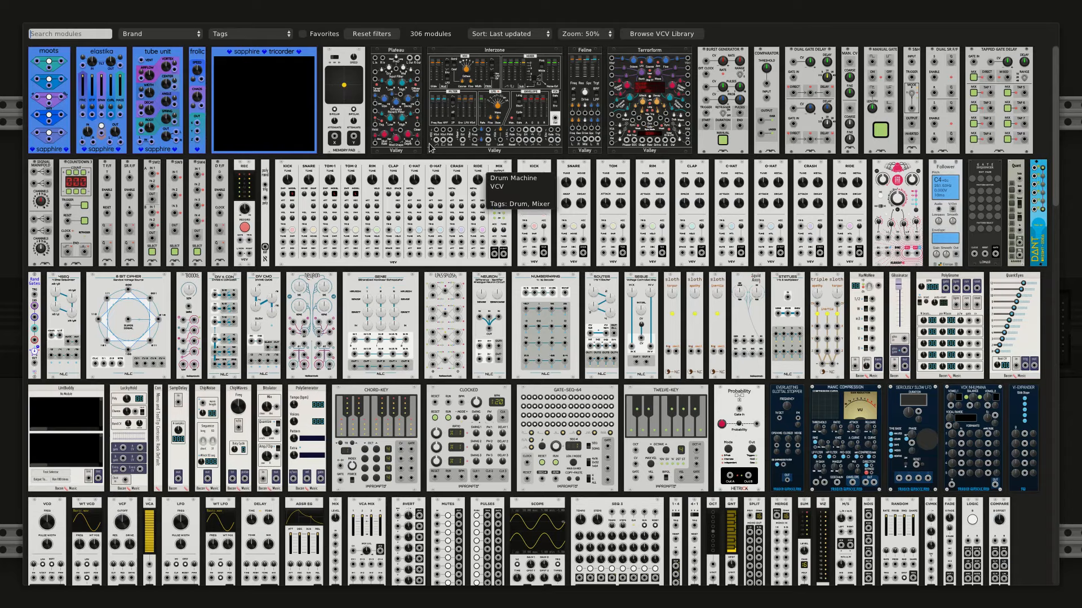
pyautogui.click(83, 62)
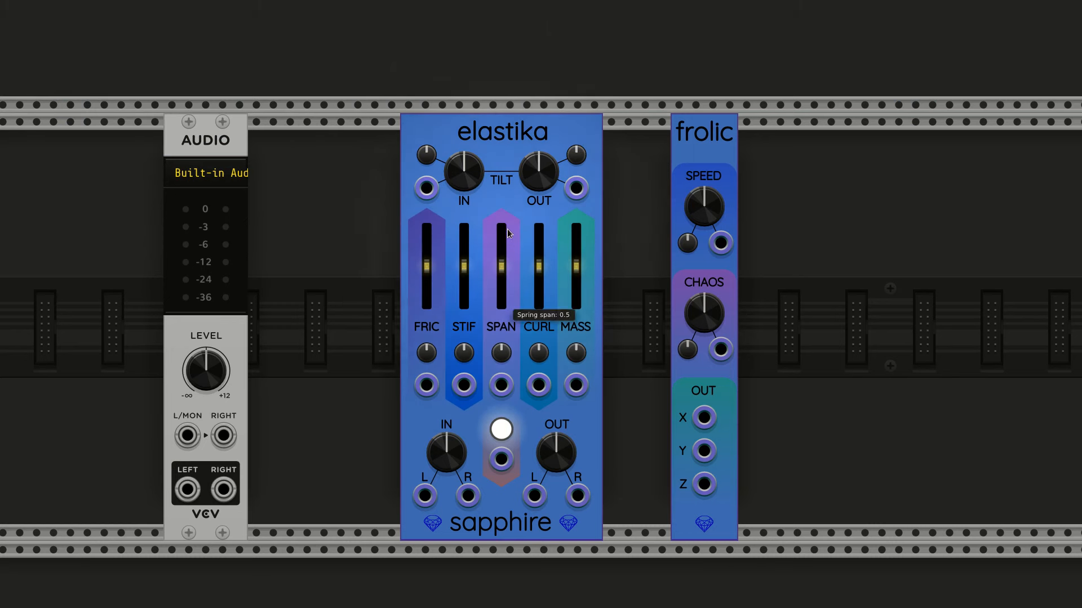
# Load the user preset chaos_drone into Elastika
pyautogui.rightClick(503, 202)
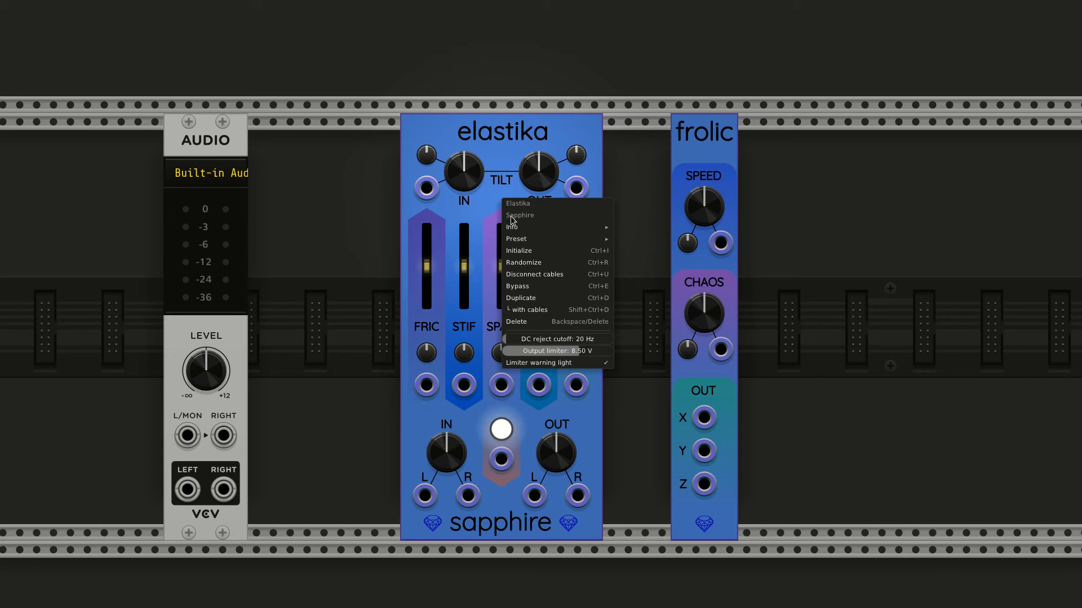
pyautogui.moveTo(524, 241)
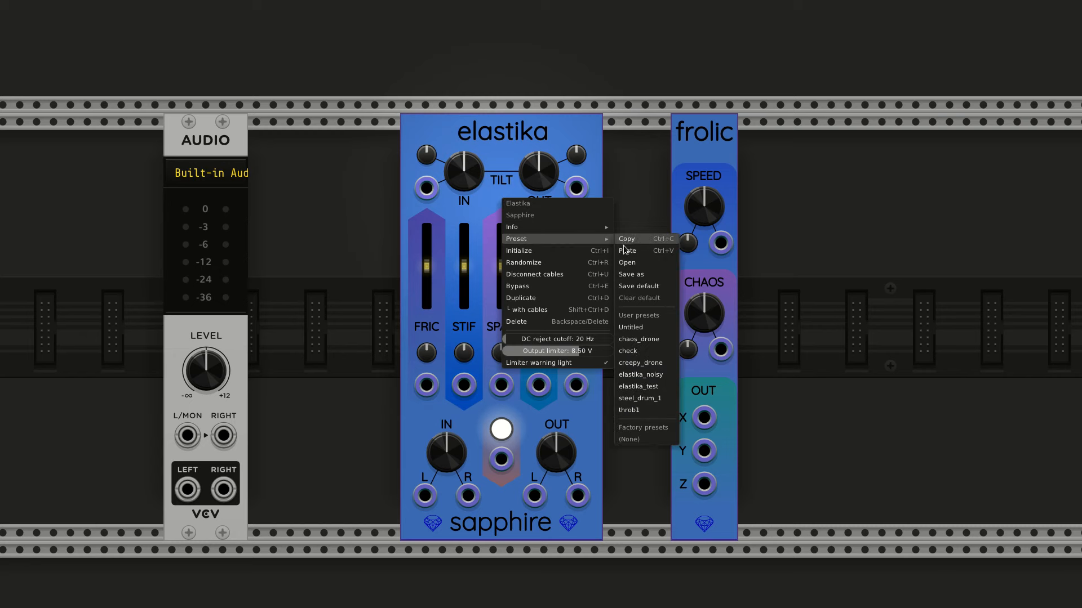
pyautogui.click(622, 339)
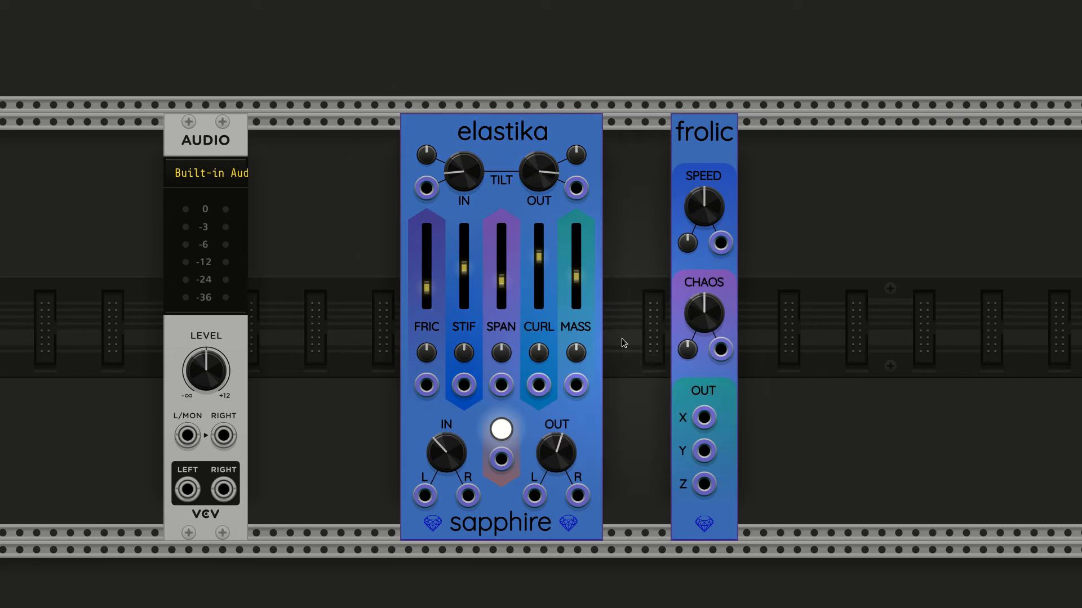
# Patch Elastika's L output to the Audio module's L/MON input with a red cable and its R output to RIGHT with a yellow cable
pyautogui.rightClick(537, 501)
pyautogui.click(563, 536)
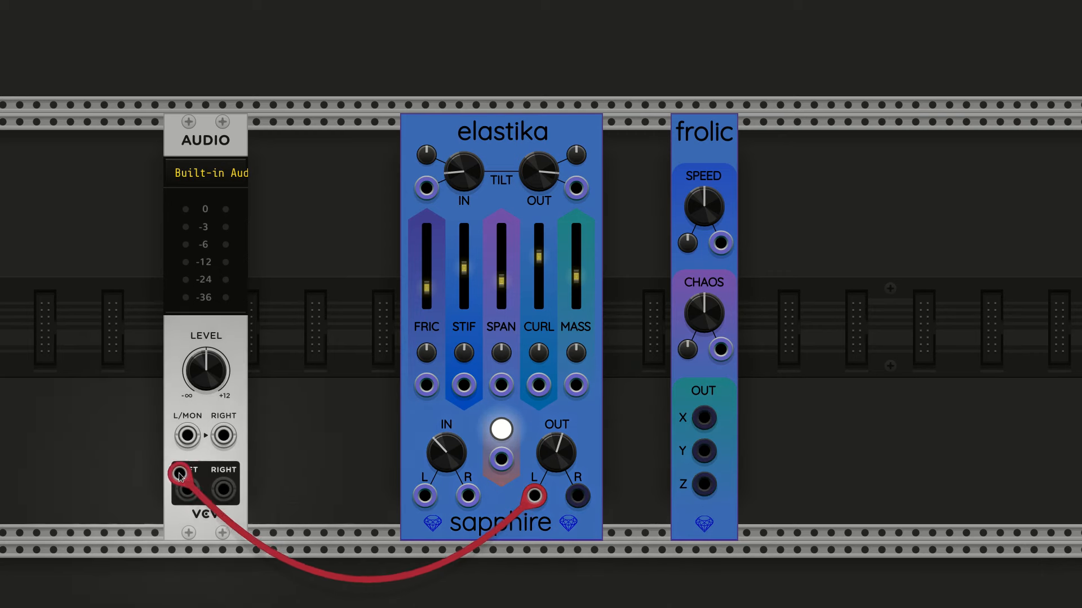
pyautogui.click(186, 440)
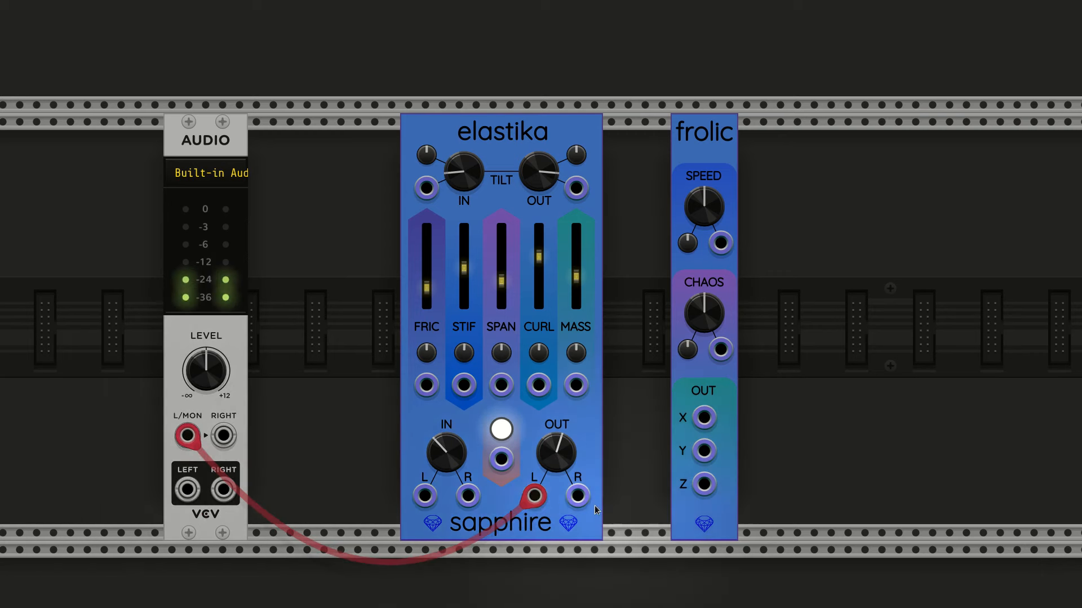
pyautogui.rightClick(578, 496)
pyautogui.click(606, 542)
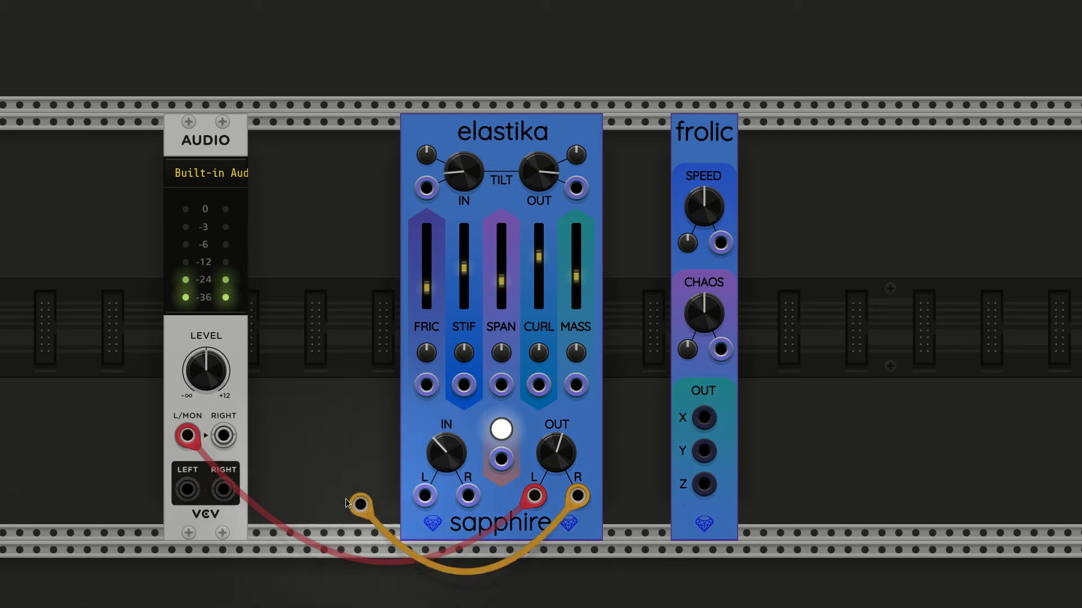
pyautogui.click(223, 436)
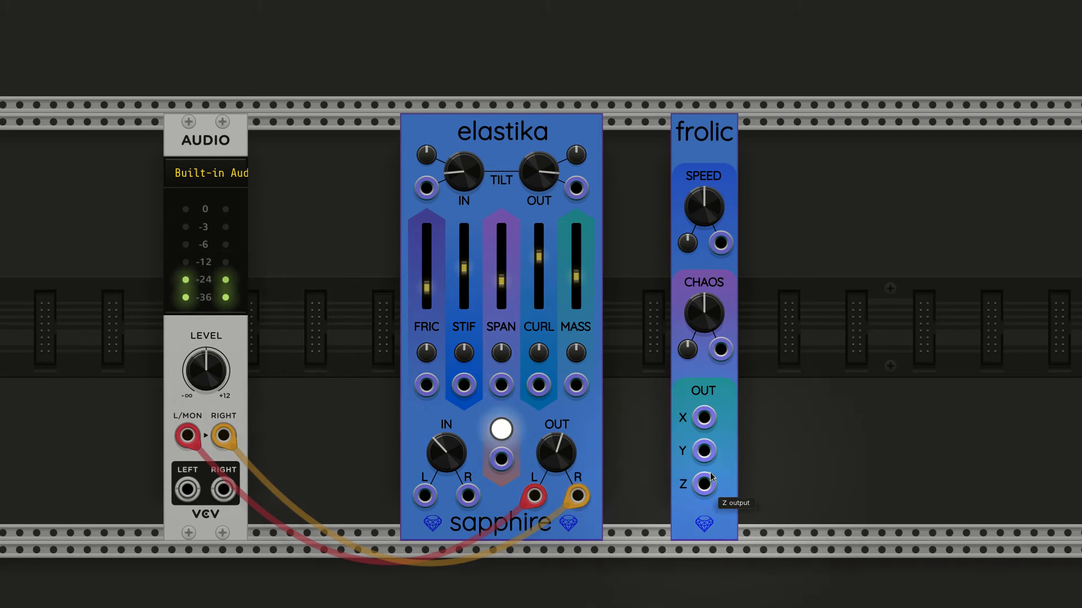
# Patch Frolic's X output to Elastika's STIF CV input in red, Y to SPAN in yellow and Z to CURL in green
pyautogui.rightClick(706, 421)
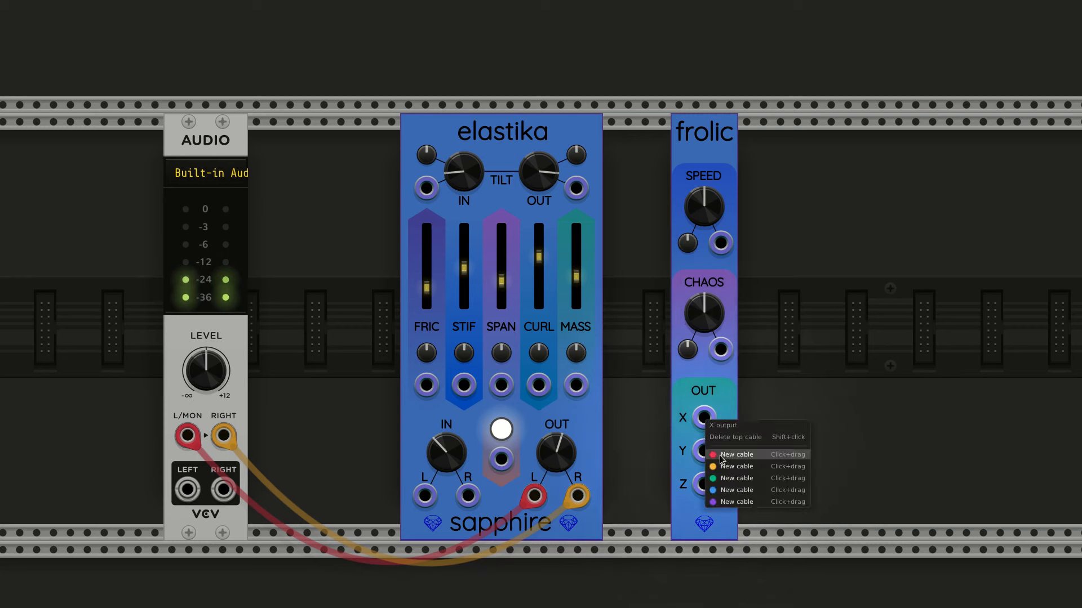
pyautogui.moveTo(721, 455); pyautogui.dragTo(462, 392)
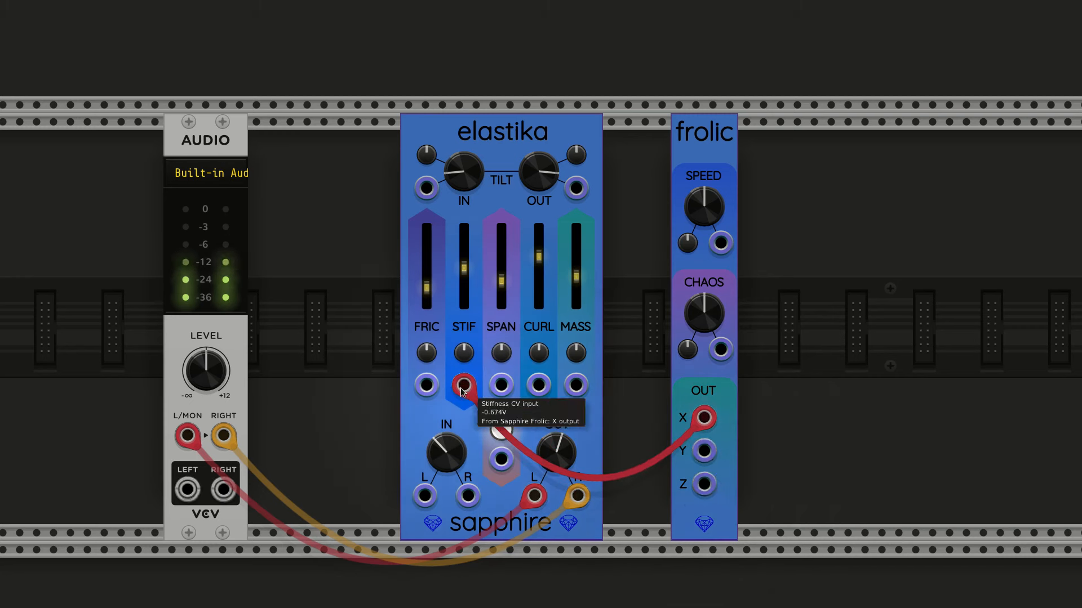
pyautogui.rightClick(711, 454)
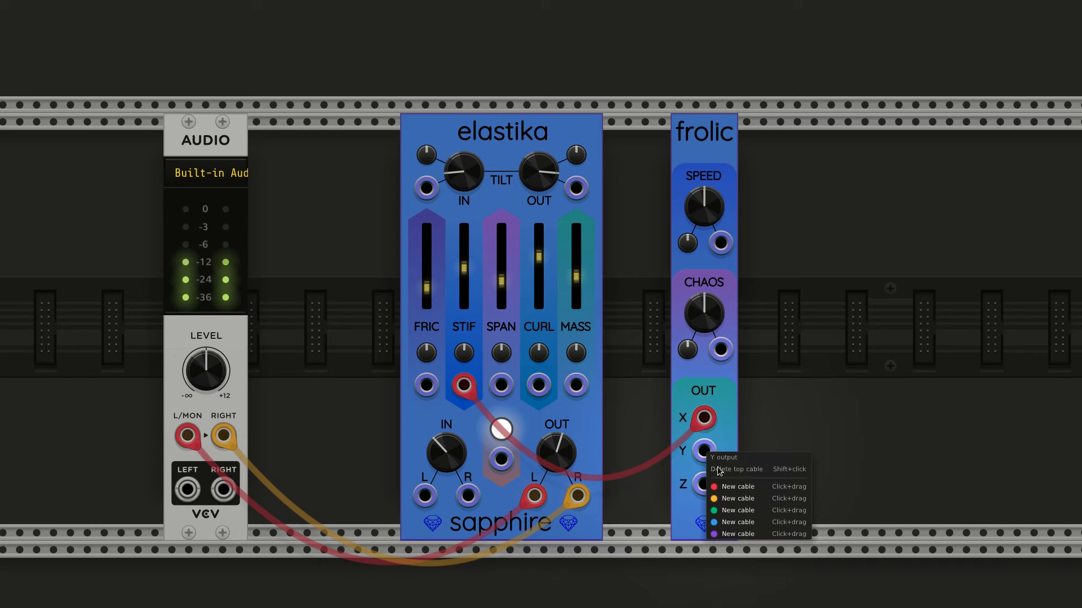
pyautogui.moveTo(725, 501); pyautogui.dragTo(501, 387)
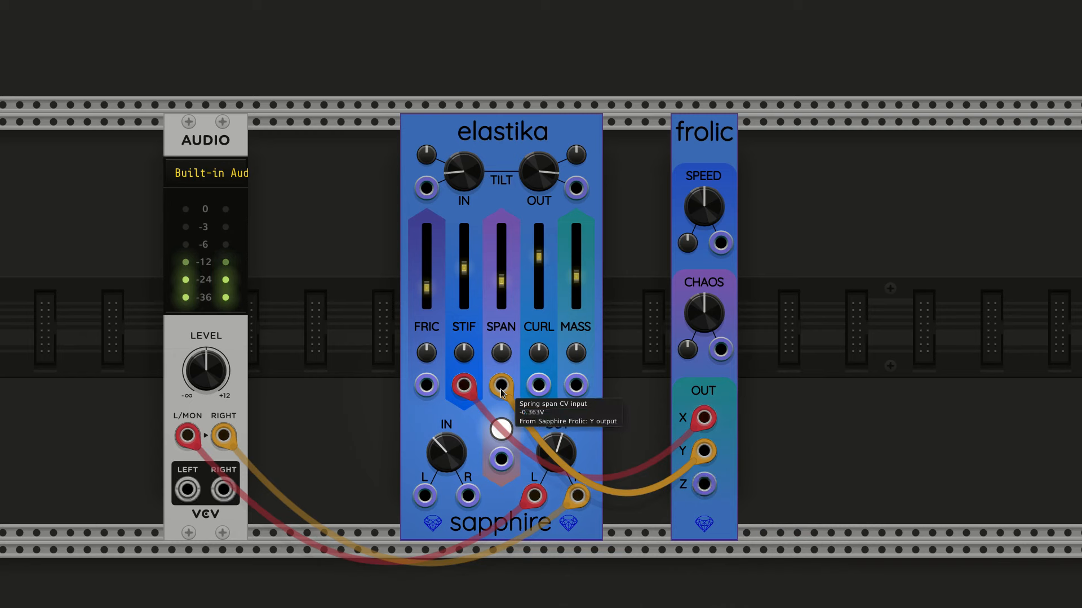
pyautogui.rightClick(709, 492)
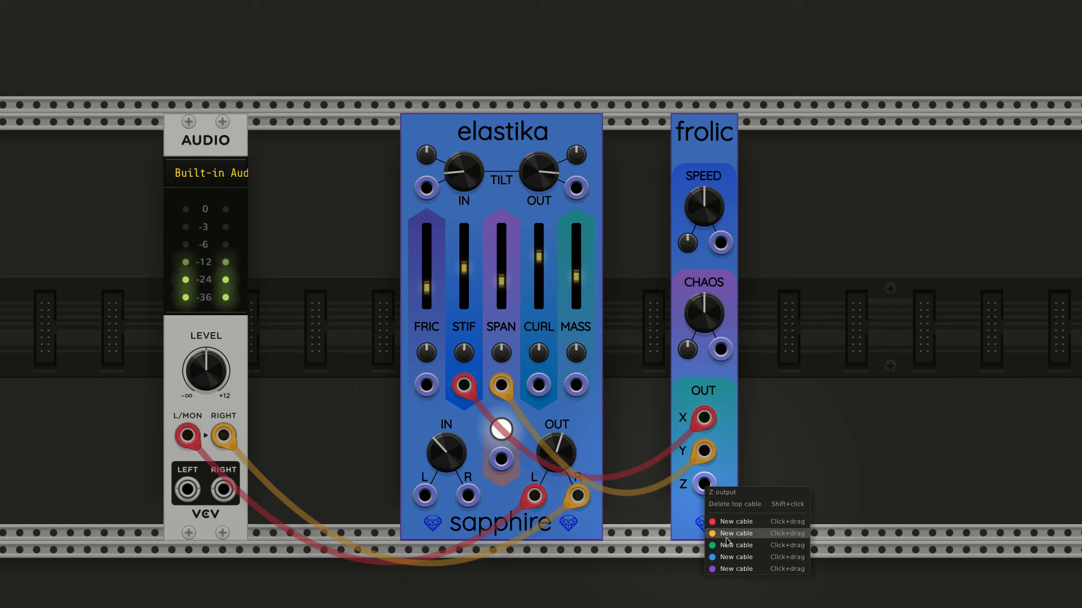
pyautogui.moveTo(731, 546); pyautogui.dragTo(548, 396)
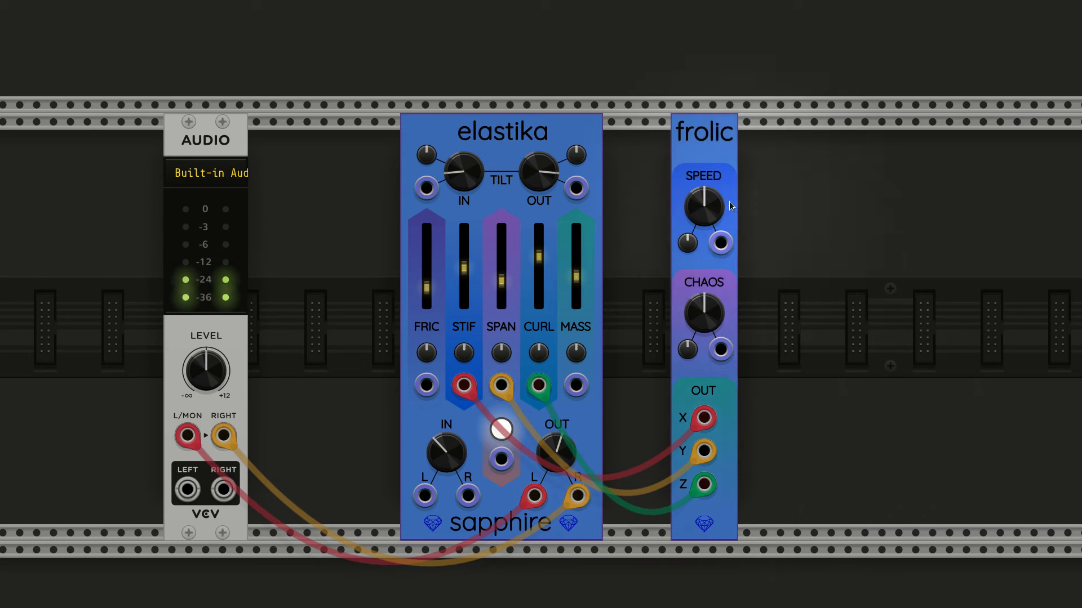
# Pack Elastika and Frolic together against the Audio module and add a Sapphire Tricorder flush against Frolic's output side
pyautogui.moveTo(701, 126); pyautogui.dragTo(482, 160)
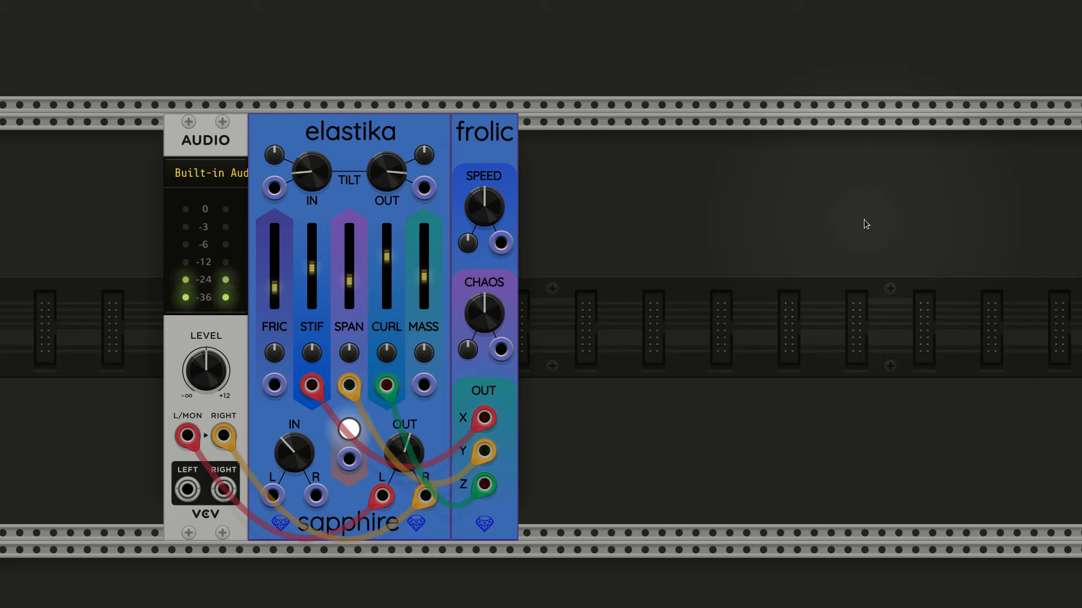
pyautogui.rightClick(752, 172)
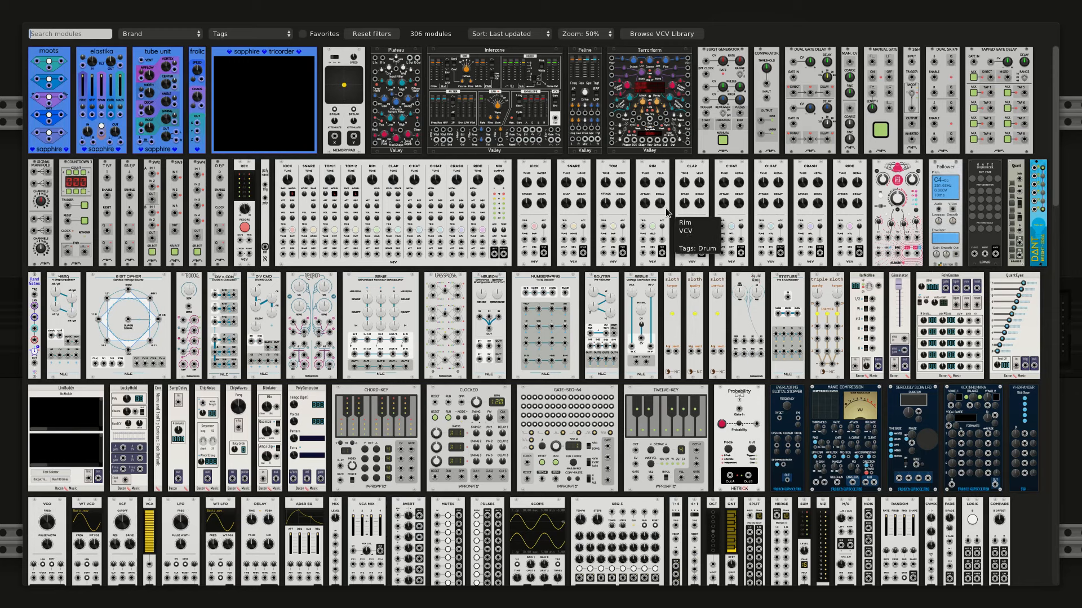
pyautogui.click(274, 52)
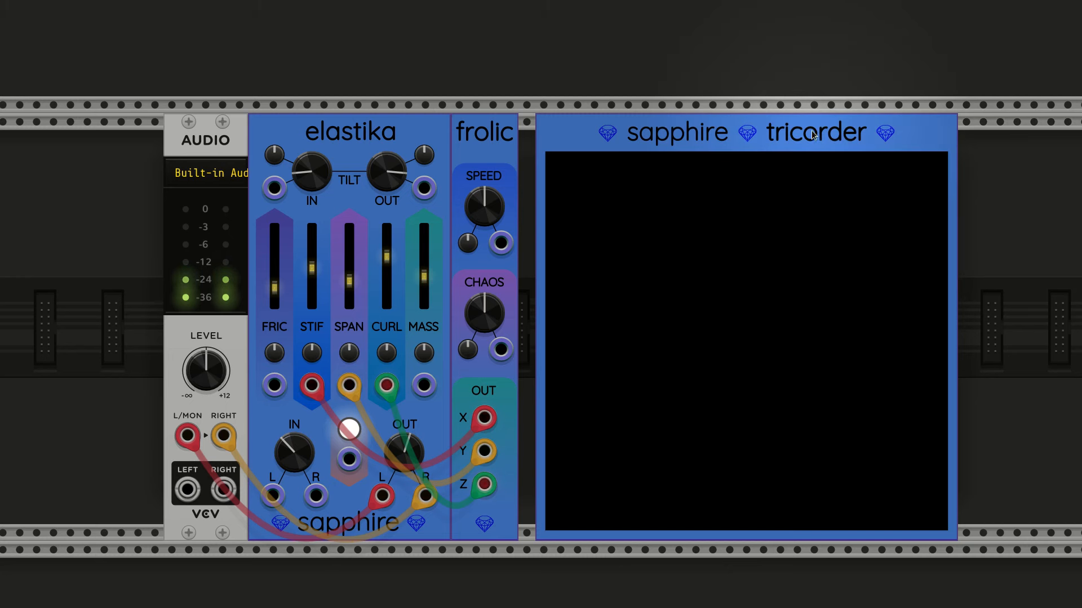
pyautogui.moveTo(813, 135); pyautogui.dragTo(796, 135)
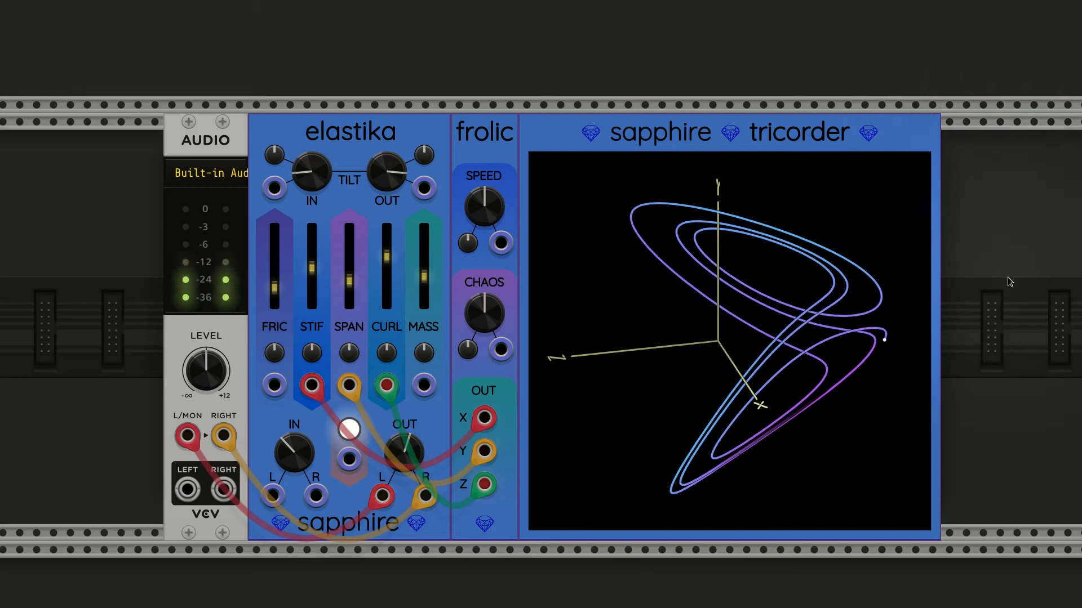
# Tilt the Tricorder's 3D graph up and down and spin it sideways with its on-display rotation controls
pyautogui.moveTo(906, 281)
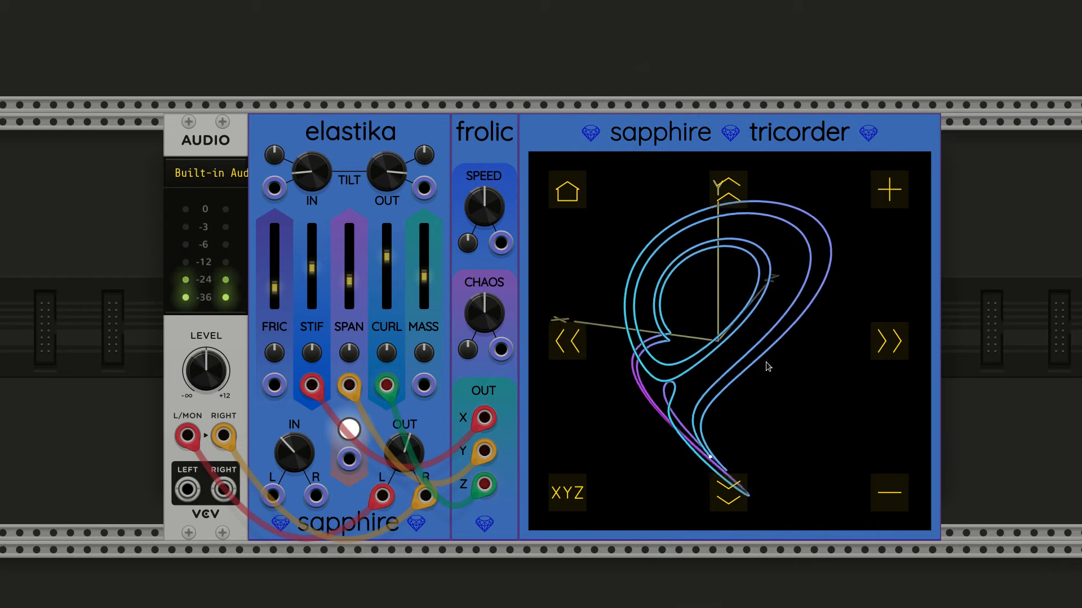
pyautogui.click(728, 192)
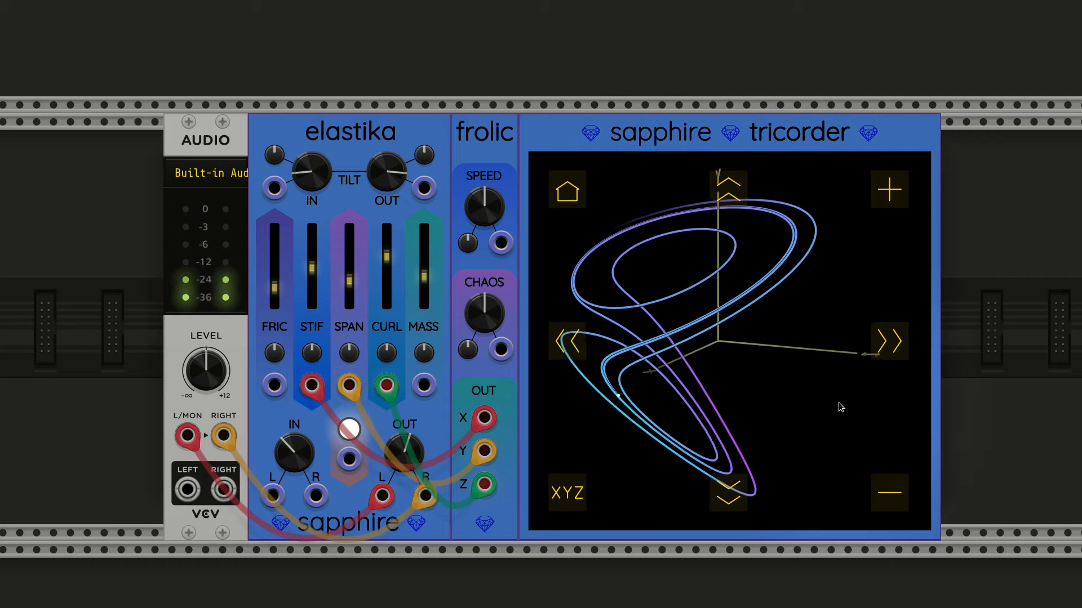
pyautogui.click(721, 501)
pyautogui.click(720, 503)
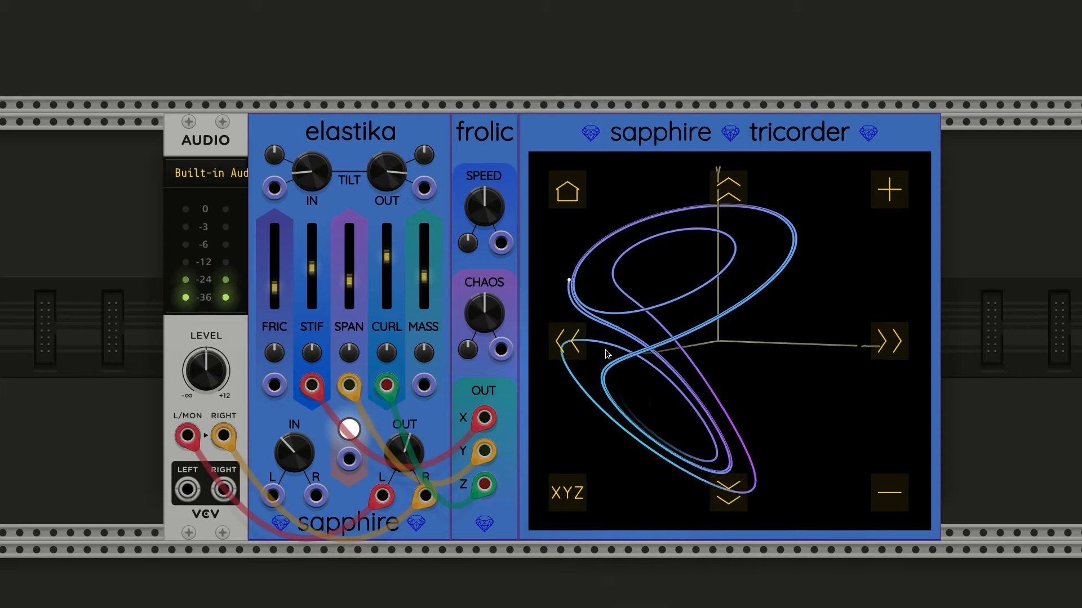
pyautogui.click(880, 342)
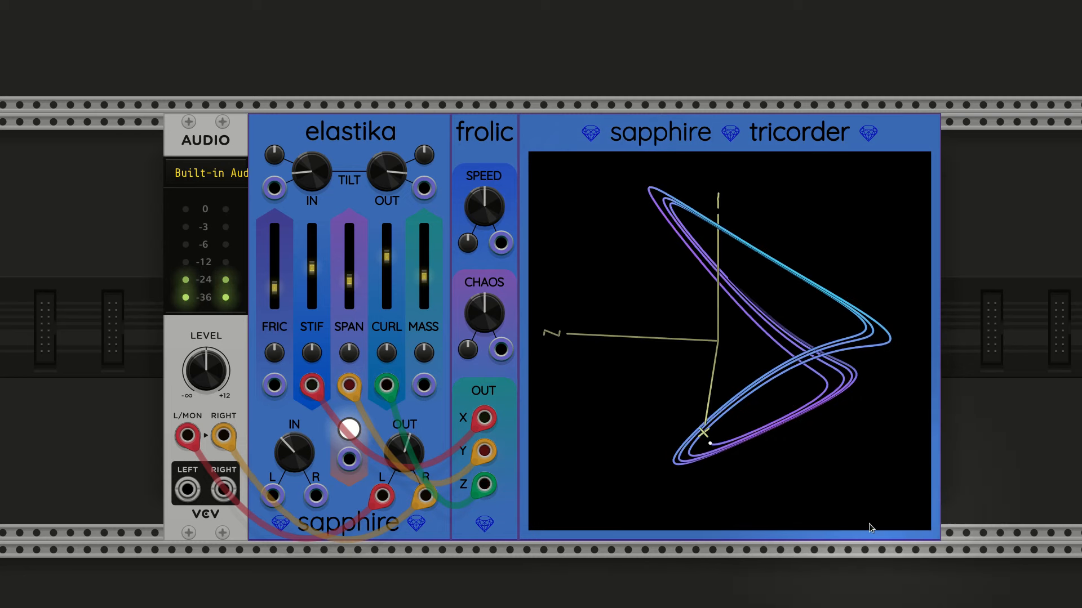
# Orbit the Tricorder's graph freely to examine the curve from above and from several sides
pyautogui.moveTo(871, 509)
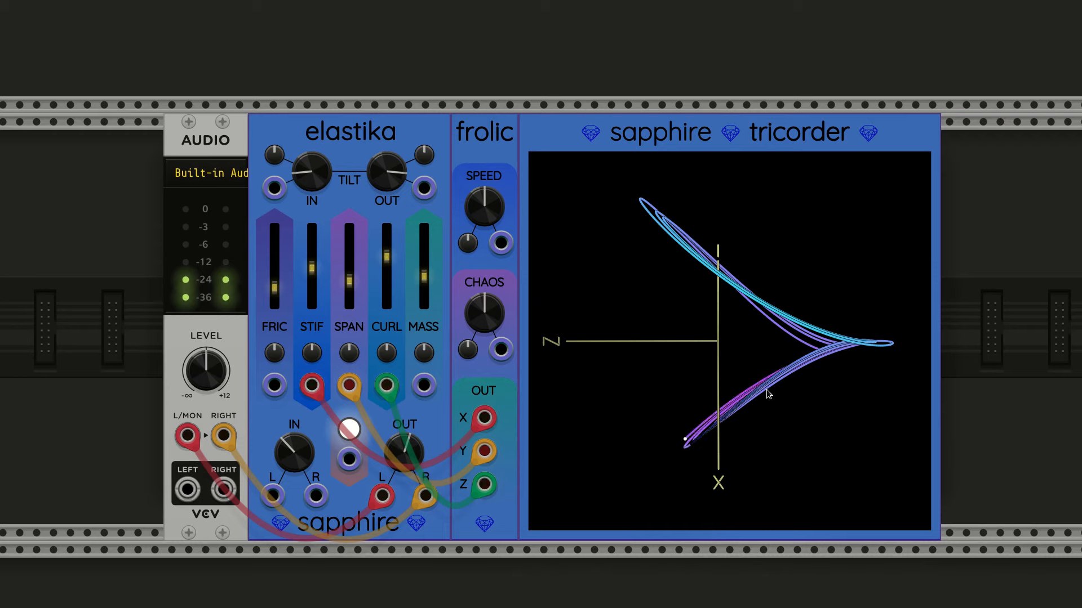
pyautogui.press('Home')
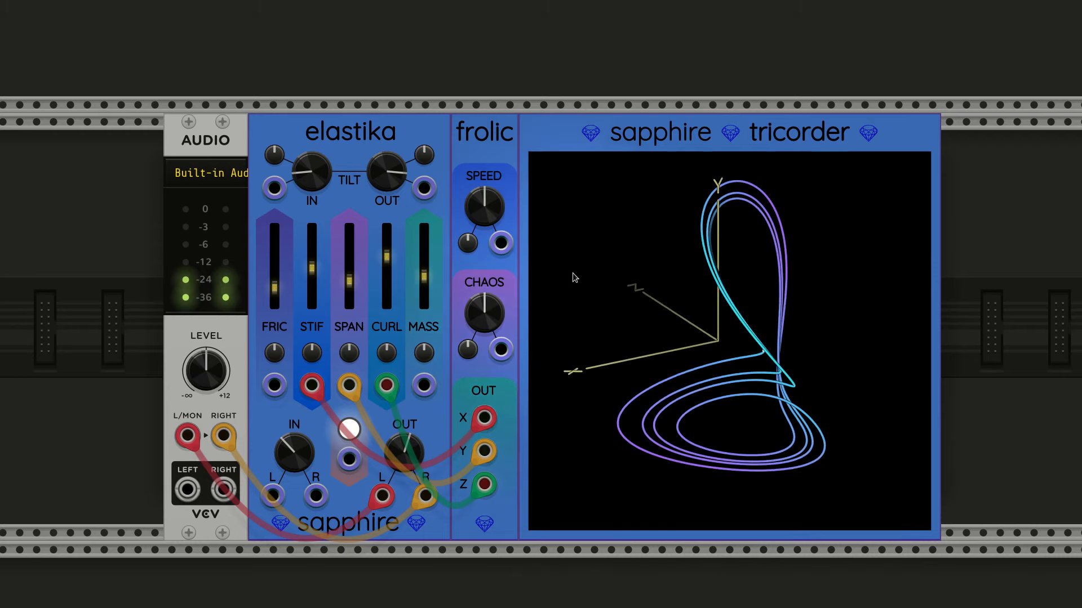
pyautogui.press('Home')
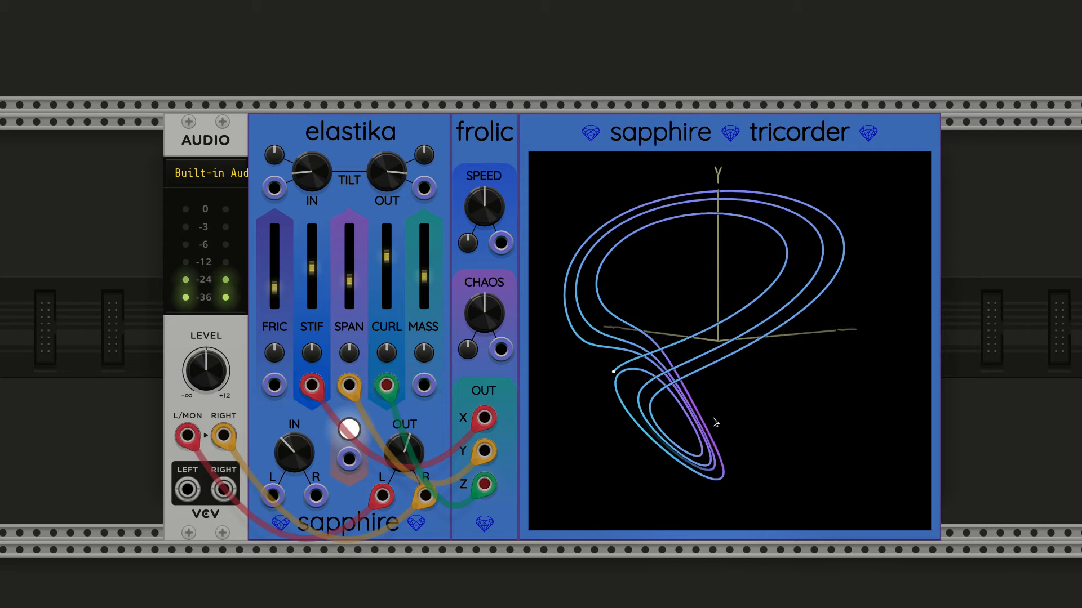
pyautogui.moveTo(625, 363)
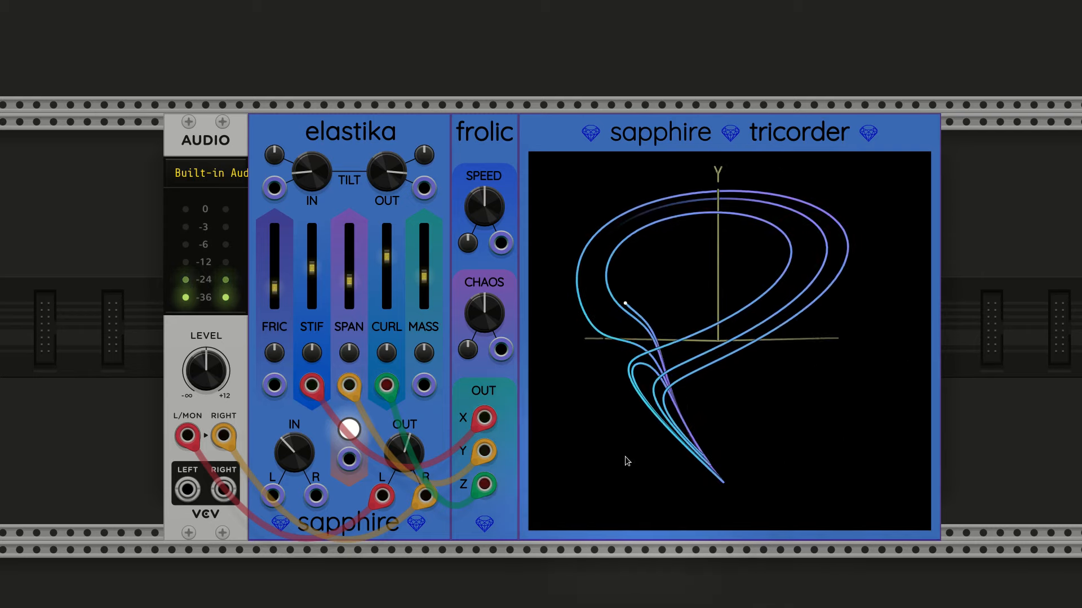
pyautogui.moveTo(797, 410)
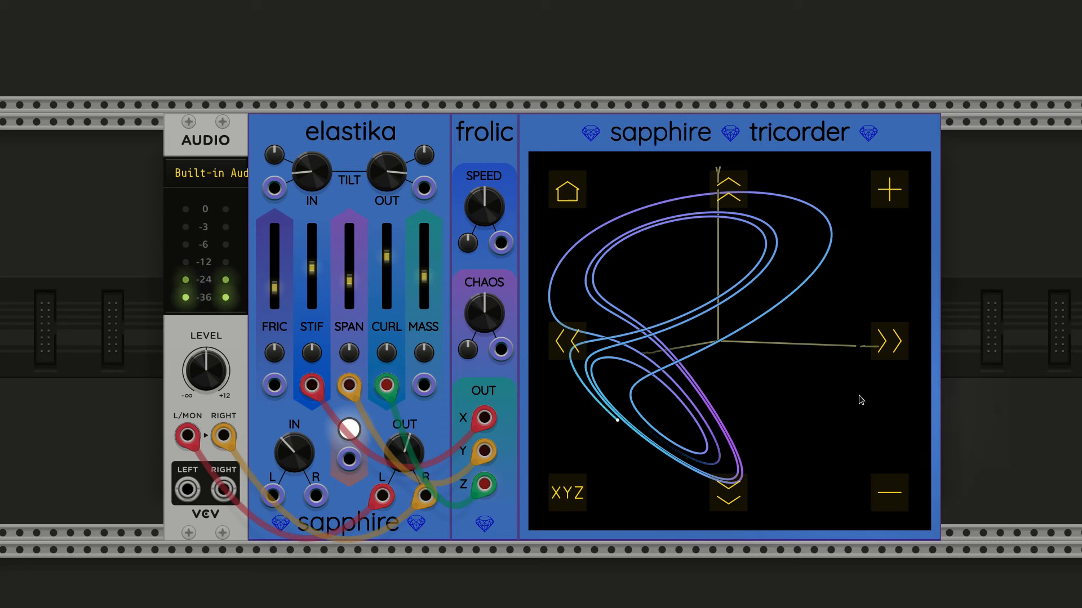
pyautogui.click(888, 342)
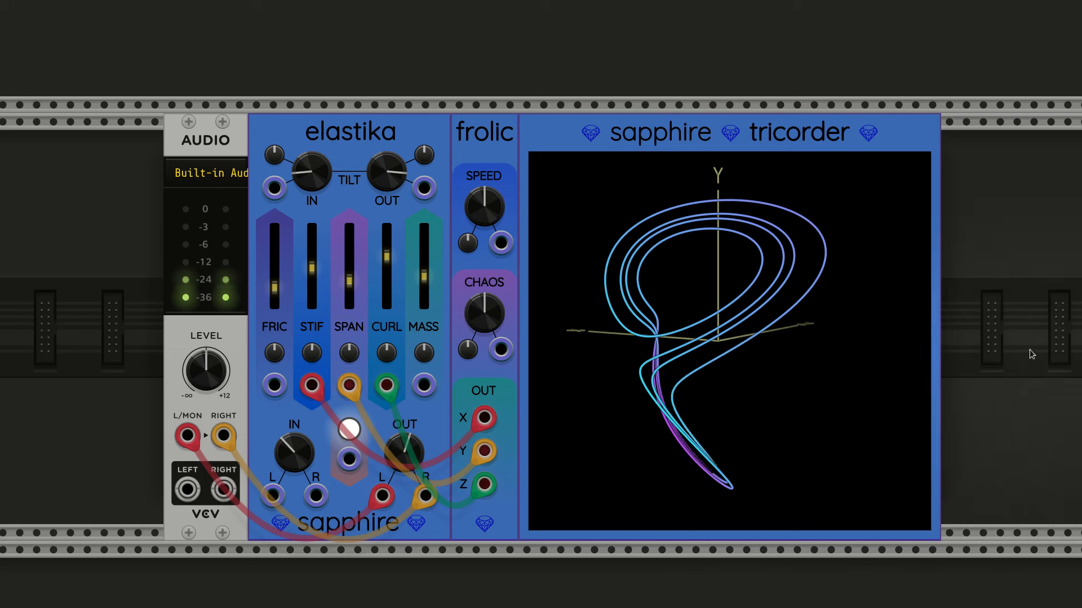
# Zoom the Tricorder's graph in and out from different angles and reset it to the home view
pyautogui.moveTo(891, 249)
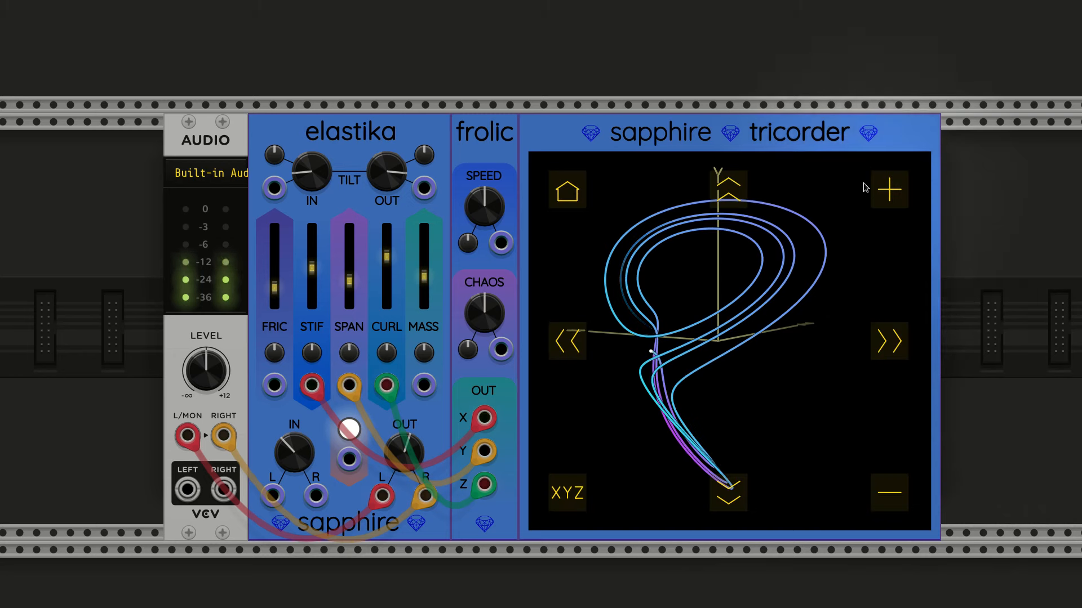
pyautogui.click(893, 192)
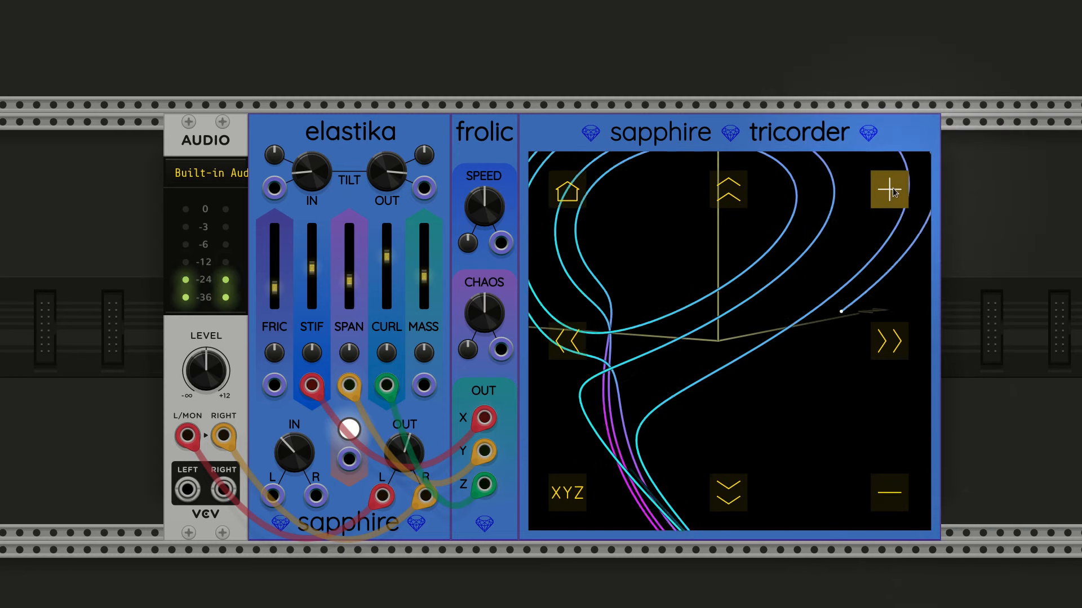
pyautogui.click(900, 503)
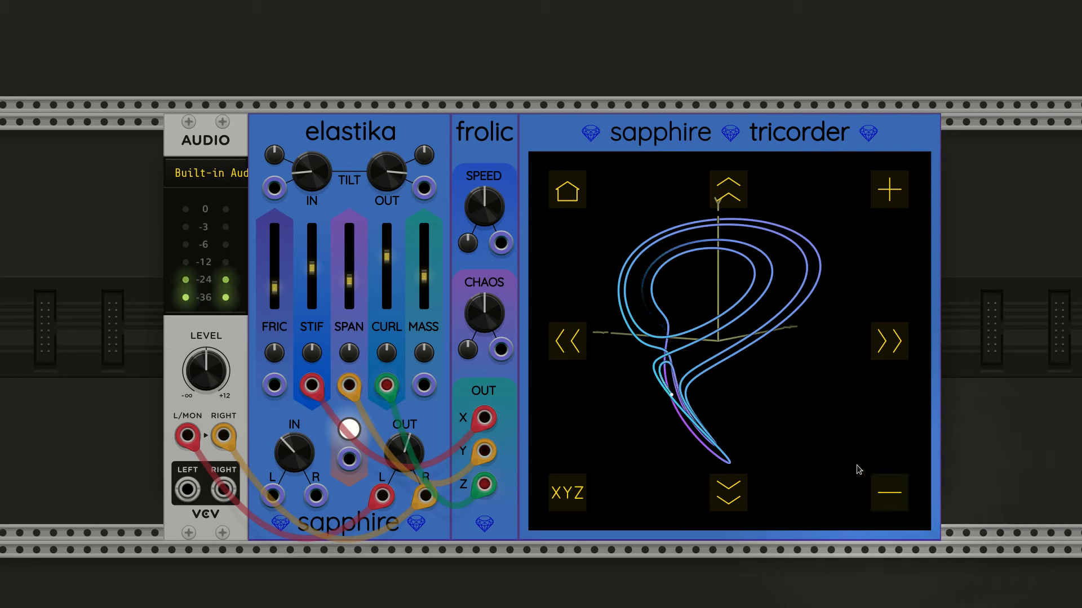
pyautogui.moveTo(856, 465)
pyautogui.mouseDown()
pyautogui.moveTo(621, 300)
pyautogui.moveTo(802, 366)
pyautogui.mouseUp()
pyautogui.click(891, 192)
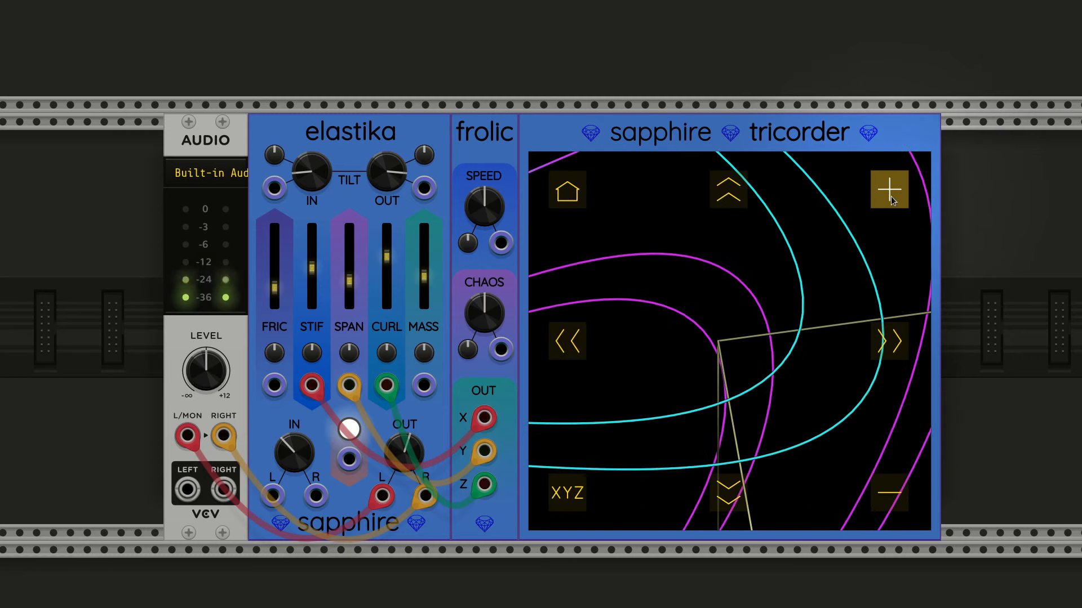
pyautogui.click(563, 195)
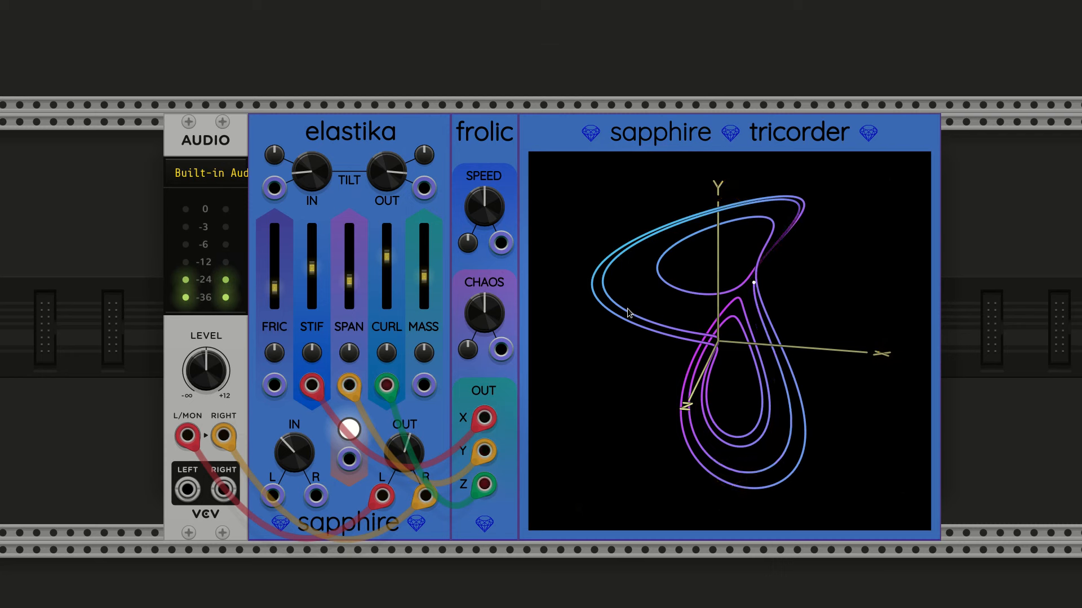
pyautogui.moveTo(617, 302)
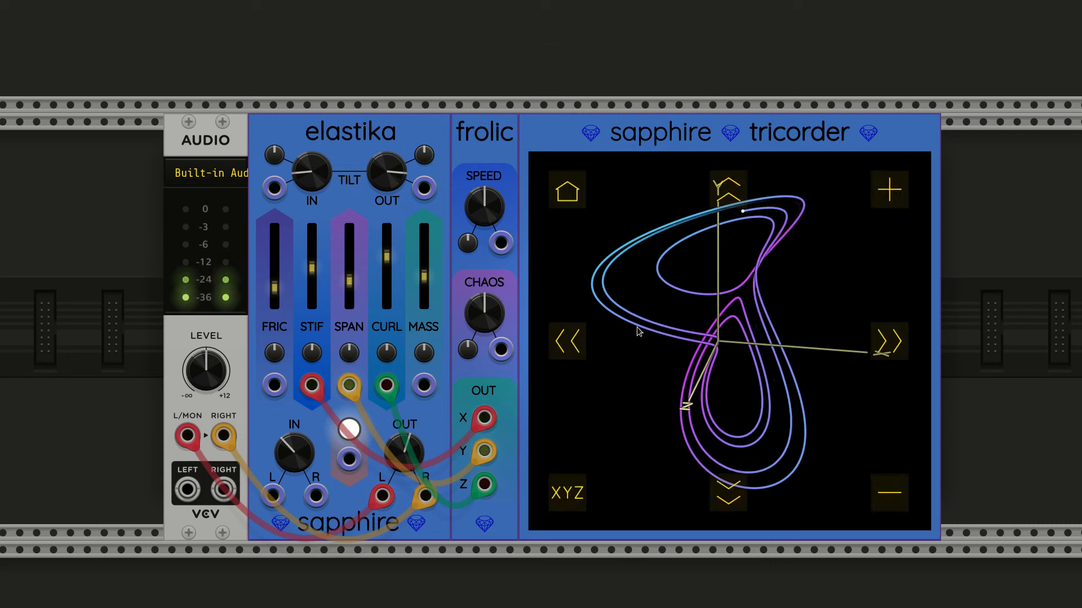
# Set the Tricorder's graph spinning sideways and toggle its axis display off and back on
pyautogui.click(880, 343)
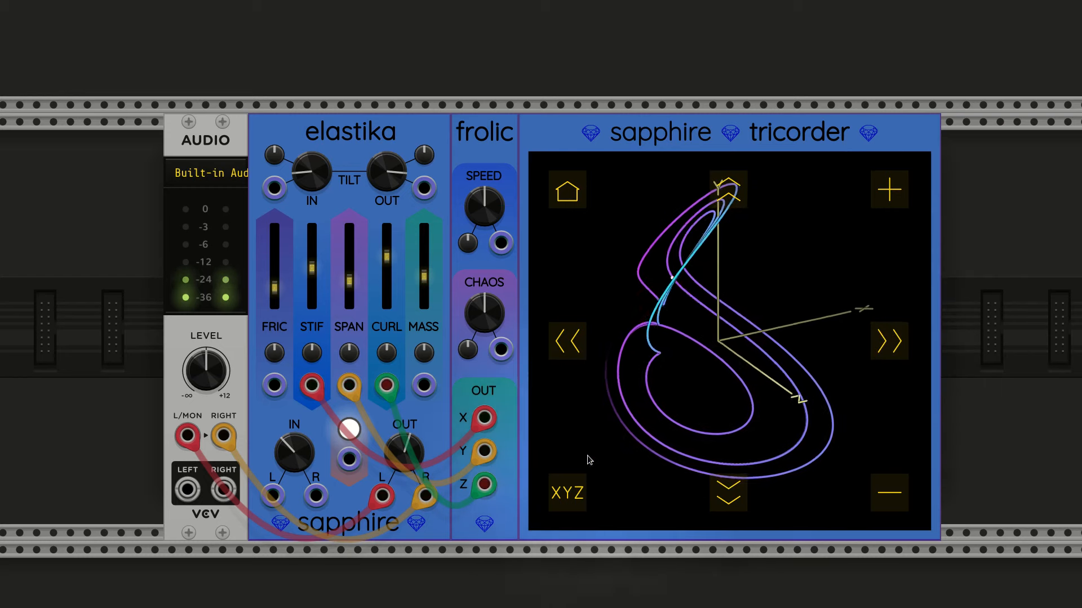
pyautogui.click(570, 498)
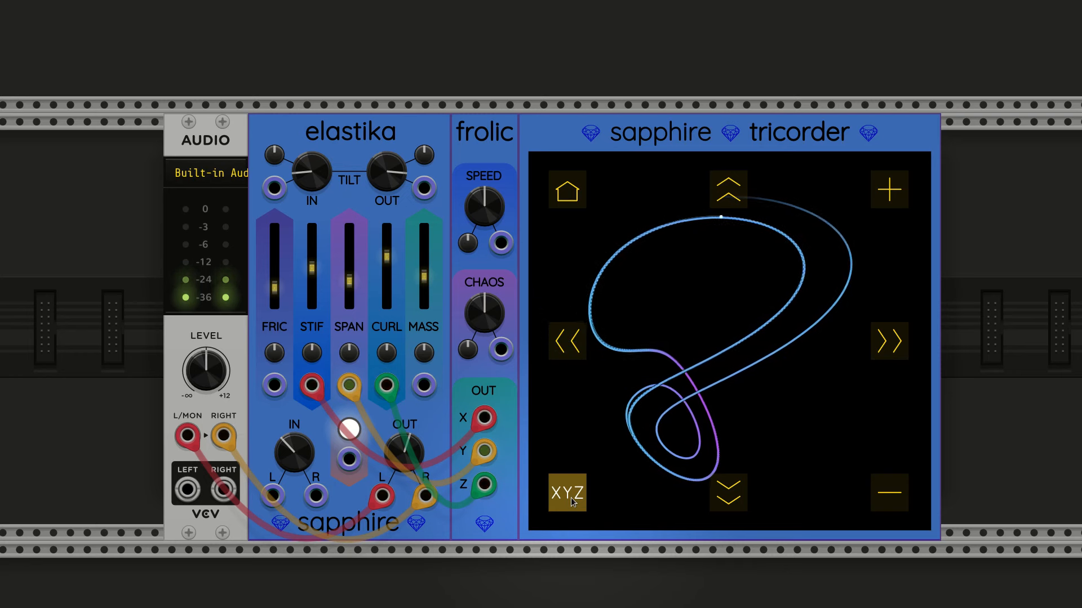
pyautogui.click(571, 497)
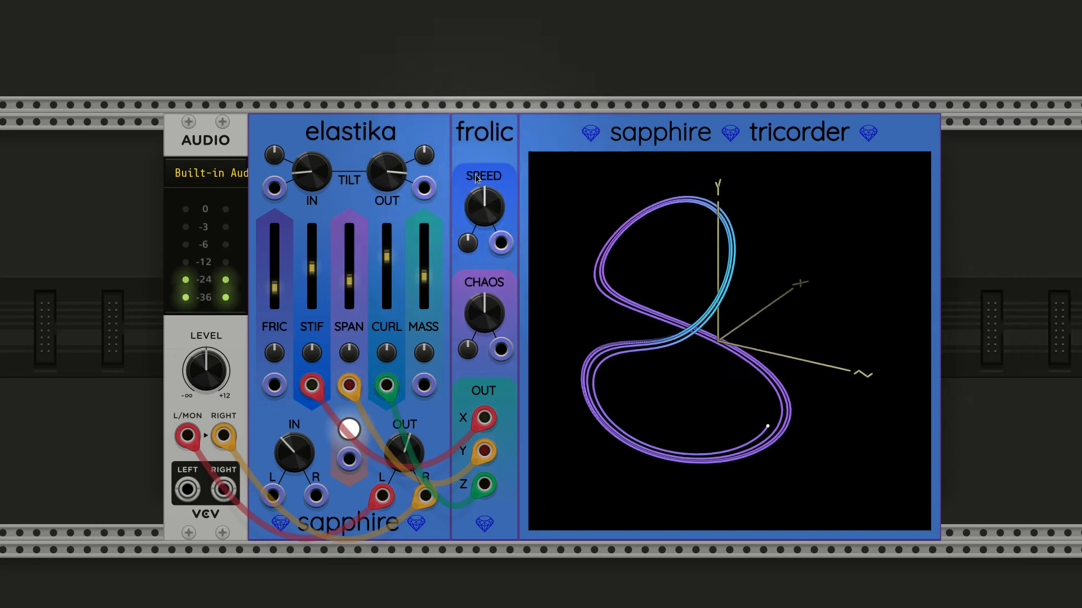
# Raise Frolic's Speed in stages, through about 3.39, up to its maximum
pyautogui.moveTo(486, 322)
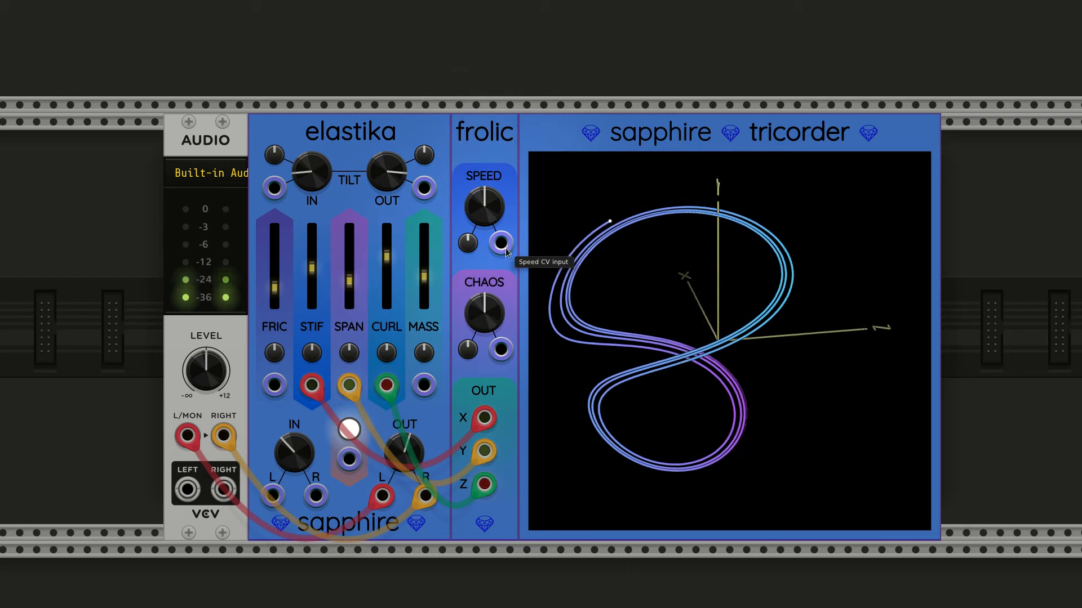
pyautogui.moveTo(472, 253)
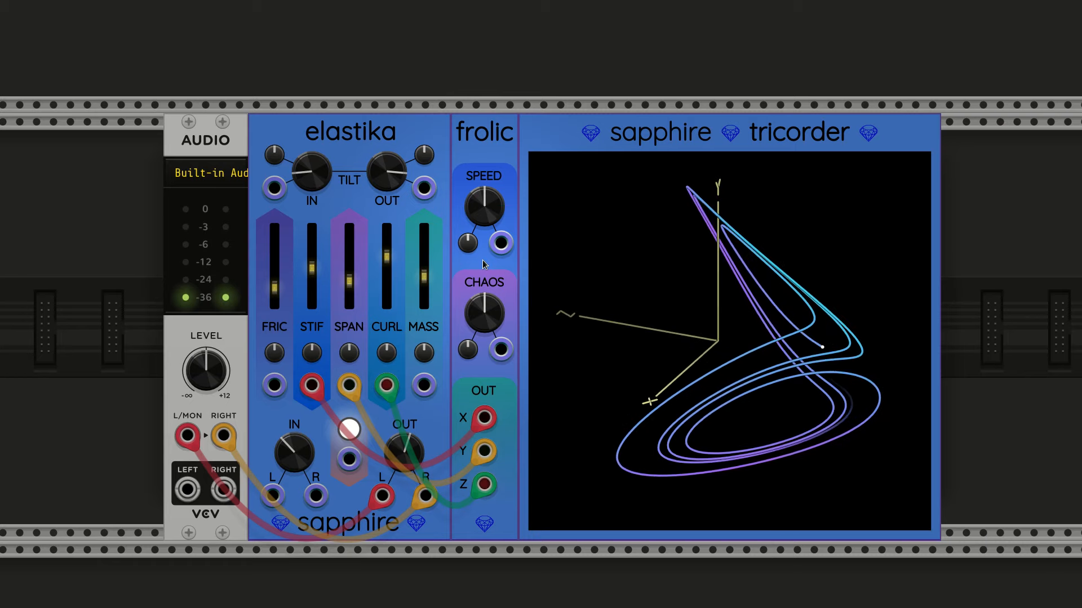
pyautogui.moveTo(485, 201)
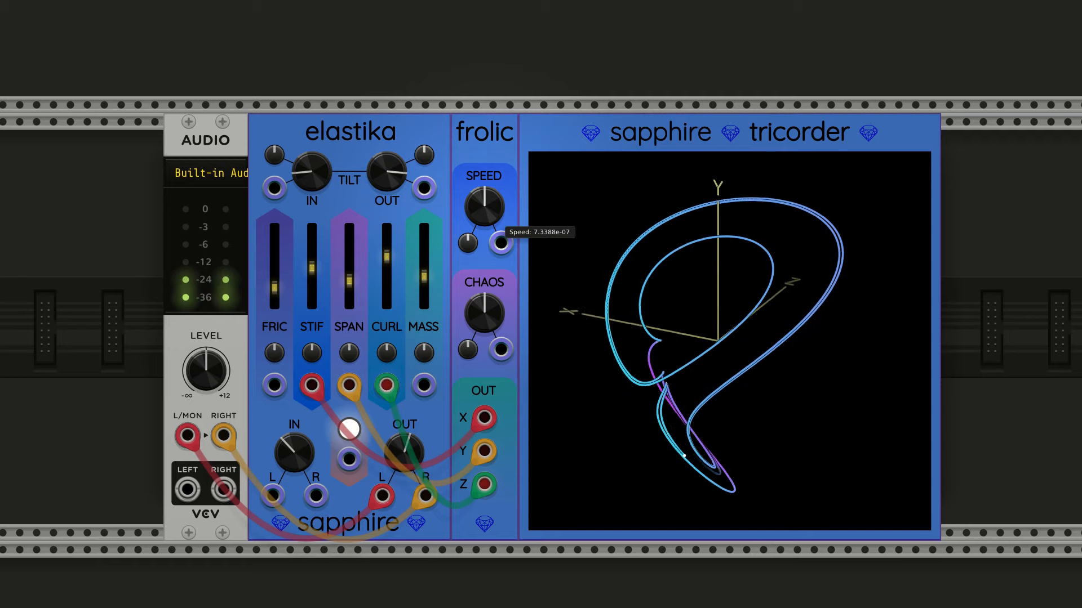
pyautogui.moveTo(483, 207); pyautogui.dragTo(483, 170)
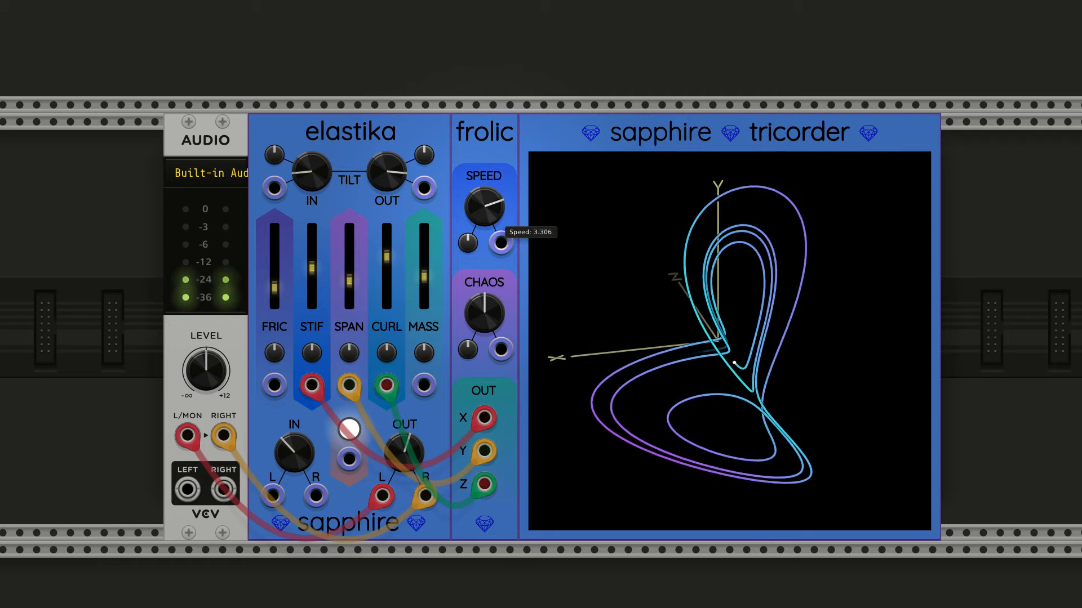
pyautogui.moveTo(489, 221)
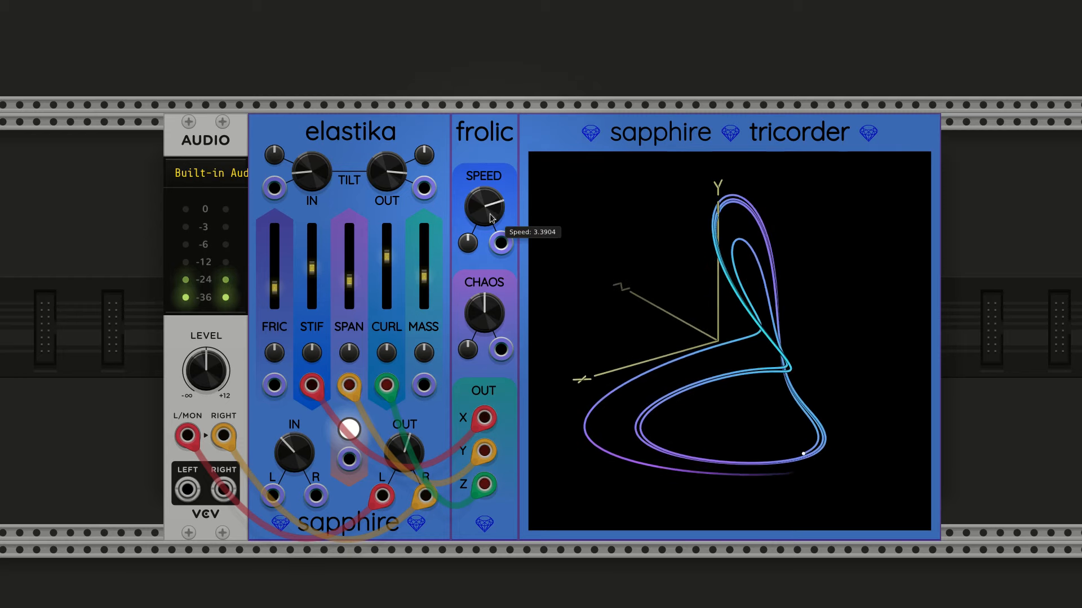
pyautogui.moveTo(490, 218); pyautogui.dragTo(490, 151)
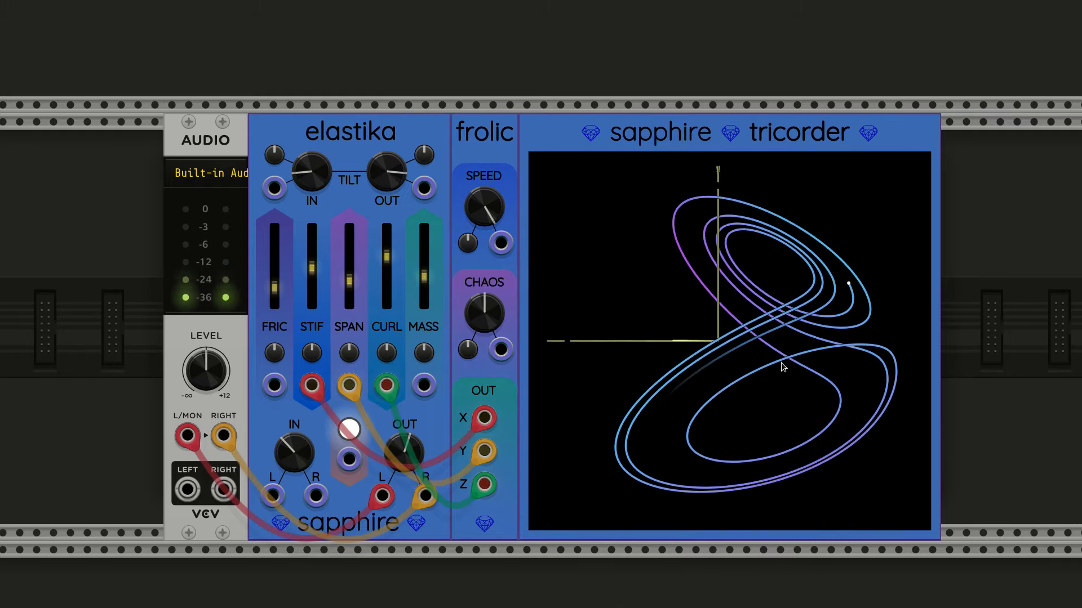
# Sweep Frolic's Speed through about 0.19, 1.0458 and -7, and reset it to its default of 0
pyautogui.moveTo(484, 208); pyautogui.dragTo(483, 241)
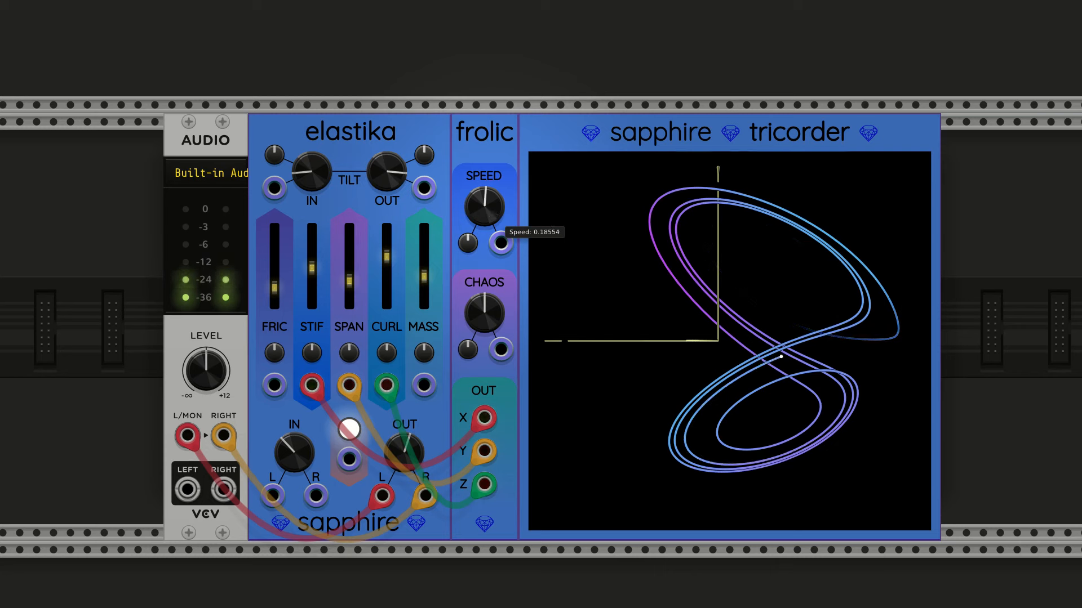
pyautogui.moveTo(484, 206); pyautogui.dragTo(484, 195)
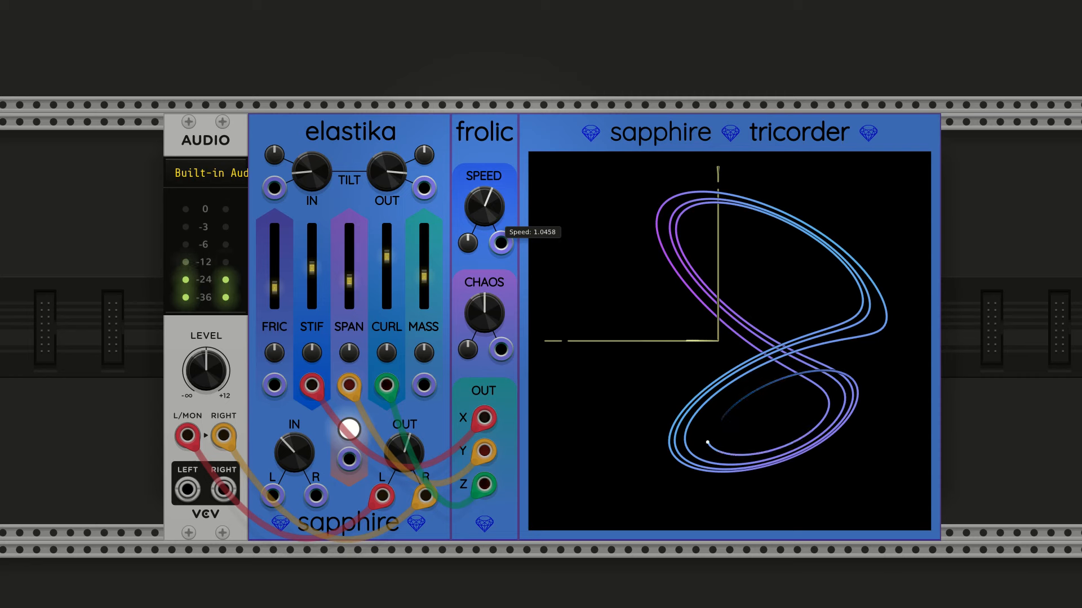
pyautogui.rightClick(490, 213)
pyautogui.write('1.0458')
pyautogui.press('Return')
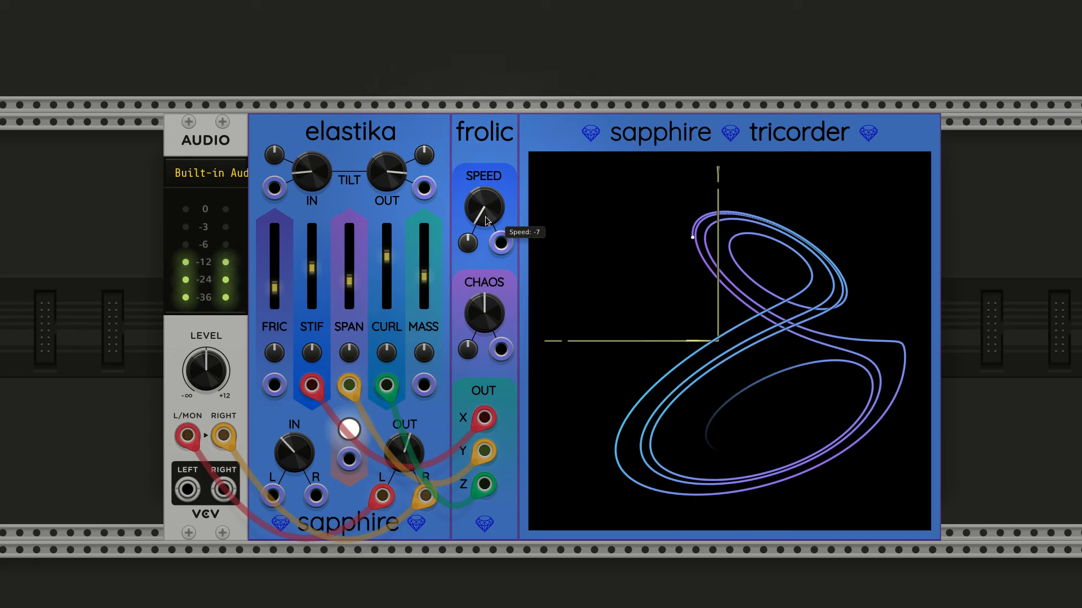
pyautogui.moveTo(485, 216)
pyautogui.mouseDown()
pyautogui.moveTo(485, 119)
pyautogui.moveTo(485, 163)
pyautogui.mouseUp()
pyautogui.doubleClick(485, 214)
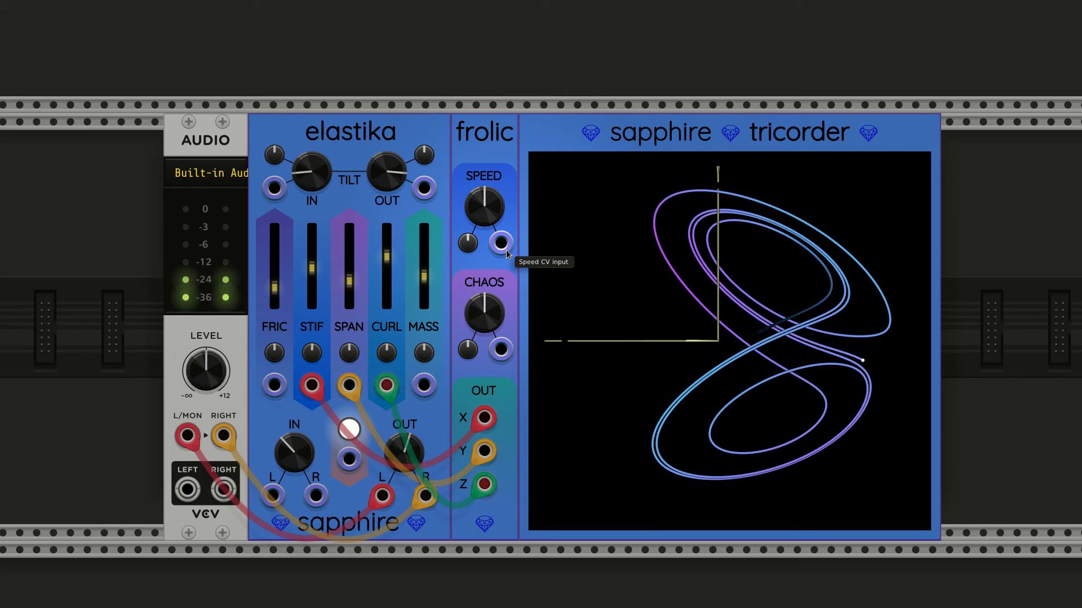
# Raise Frolic's Speed from its default through about 4.03 to about 5.41
pyautogui.moveTo(489, 322)
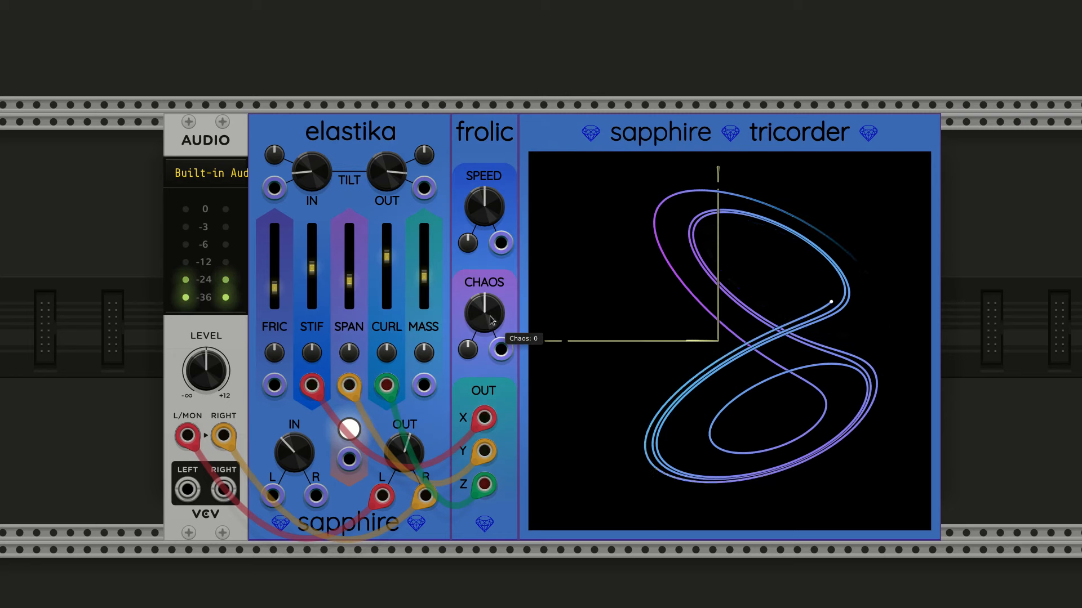
pyautogui.moveTo(481, 212)
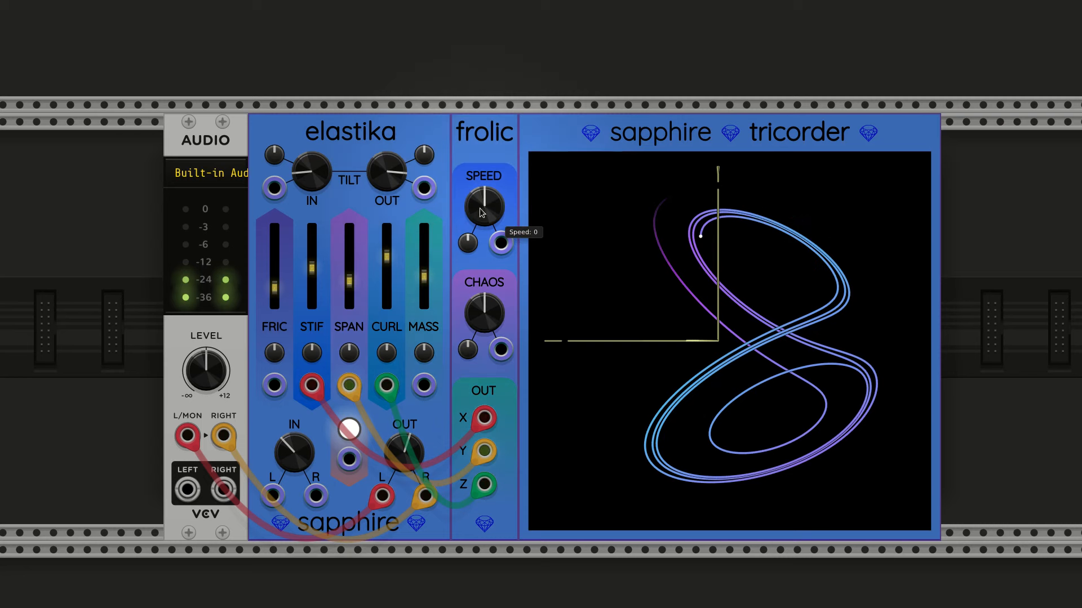
pyautogui.moveTo(484, 207); pyautogui.dragTo(484, 200)
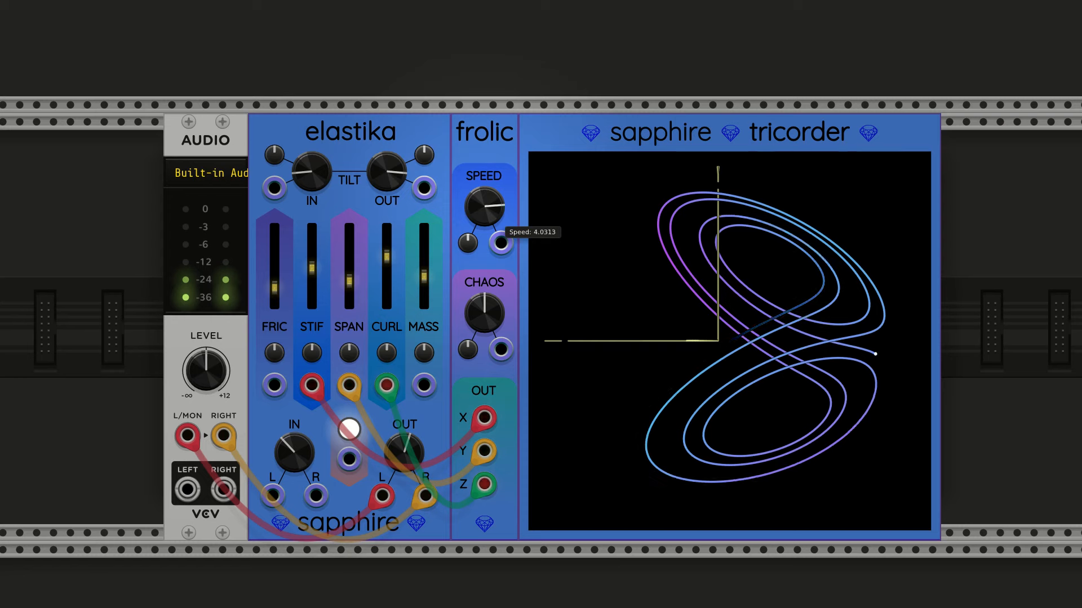
pyautogui.moveTo(484, 212); pyautogui.dragTo(486, 214)
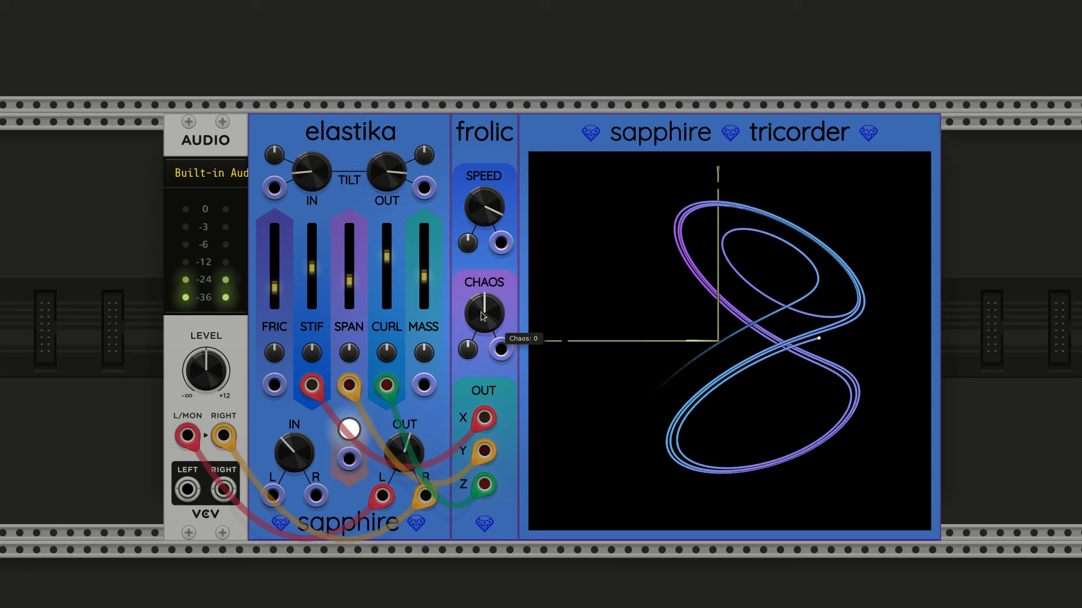
# Lower Frolic's Chaos to -1 and spin the Tricorder's graph sideways to examine the simplified curve
pyautogui.moveTo(481, 312); pyautogui.dragTo(481, 374)
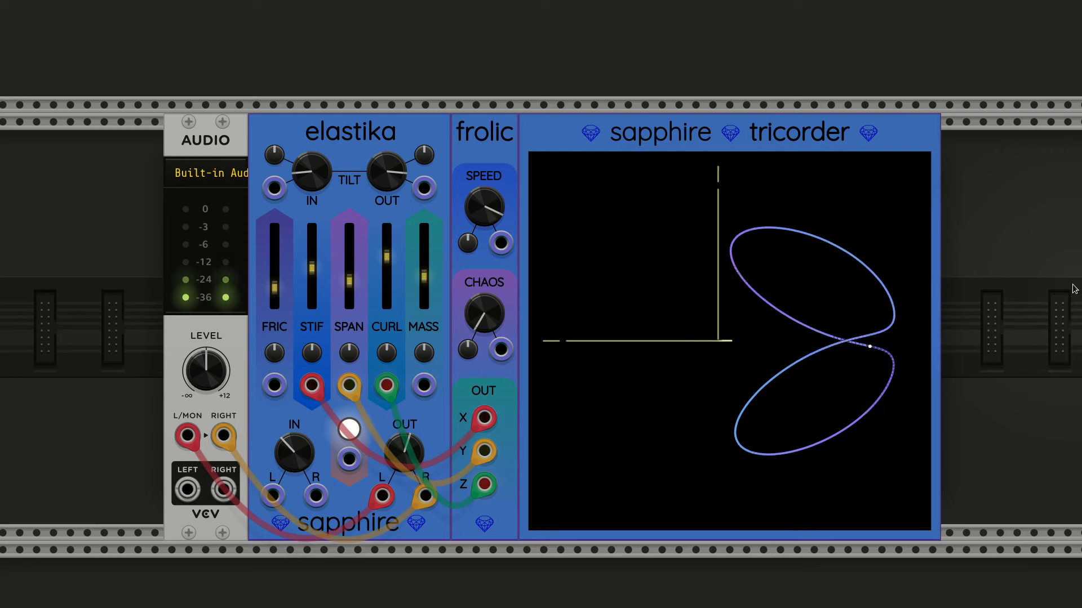
pyautogui.moveTo(752, 465); pyautogui.dragTo(794, 501)
pyautogui.click(889, 341)
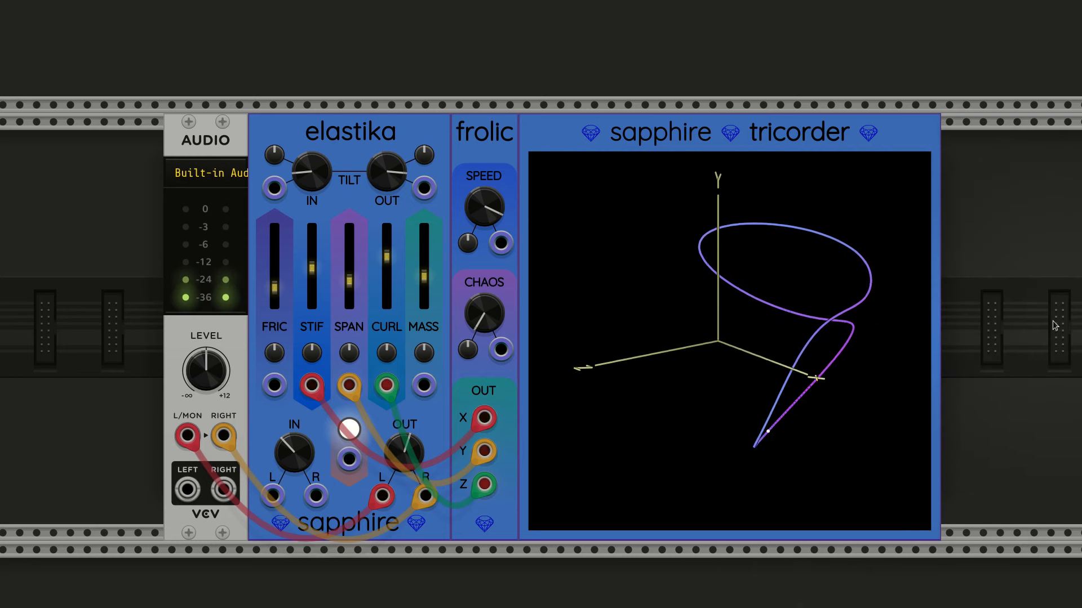
# Vary Frolic's Chaos through about -0.63 and -0.70 up to near zero, and reset it to its default
pyautogui.moveTo(489, 320)
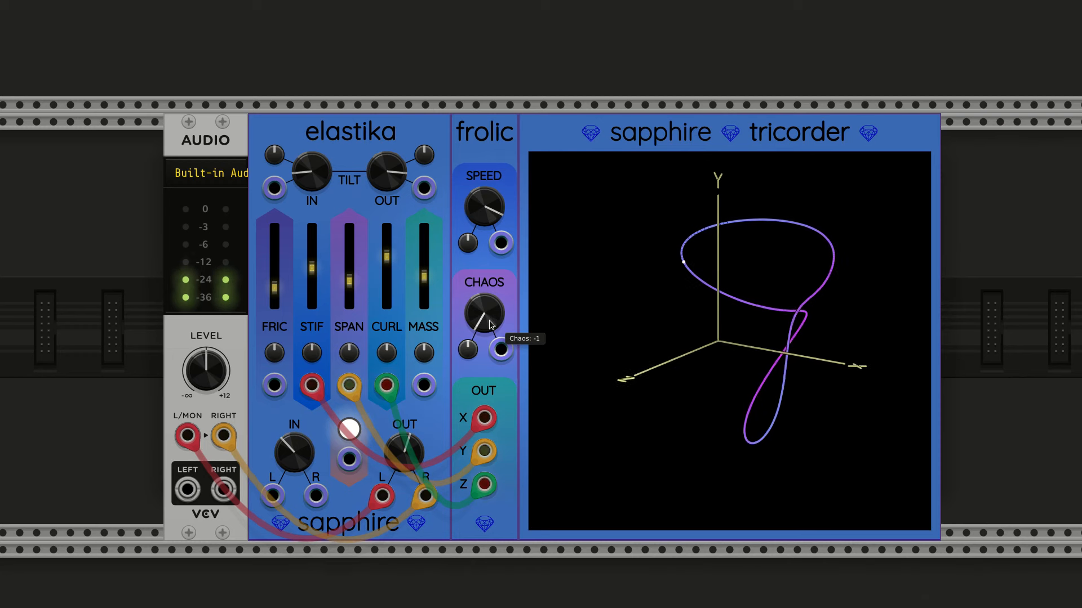
pyautogui.moveTo(489, 320); pyautogui.dragTo(489, 298)
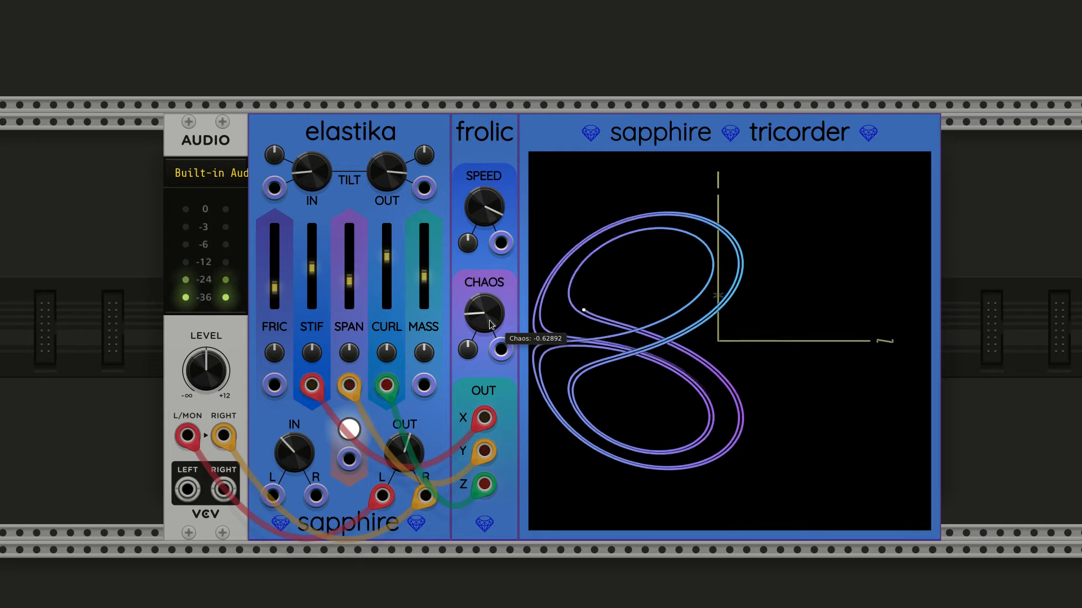
pyautogui.moveTo(489, 320); pyautogui.dragTo(489, 320)
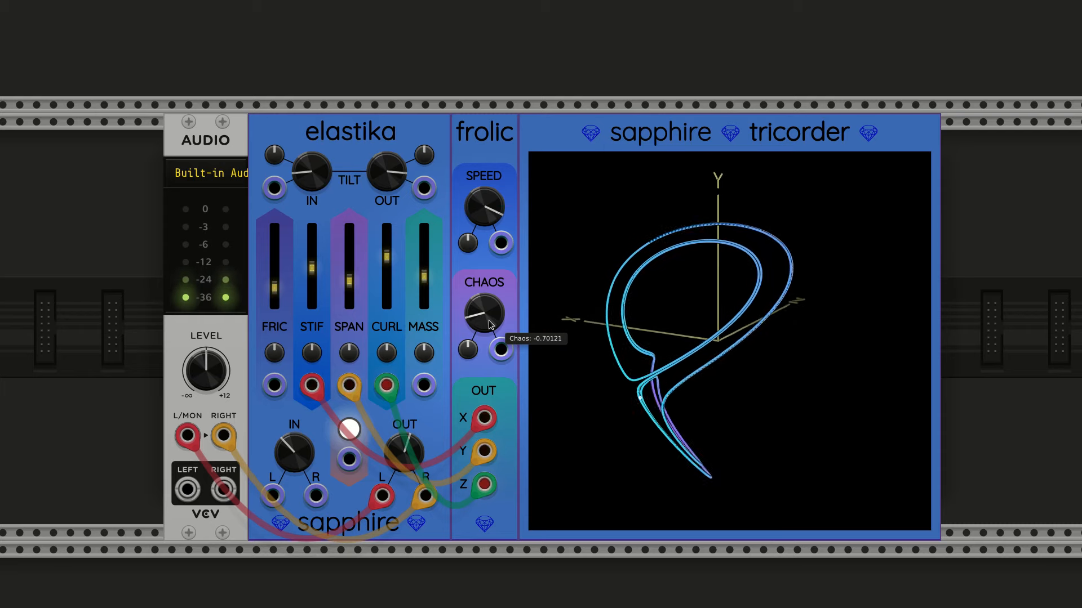
pyautogui.moveTo(488, 320); pyautogui.dragTo(488, 315)
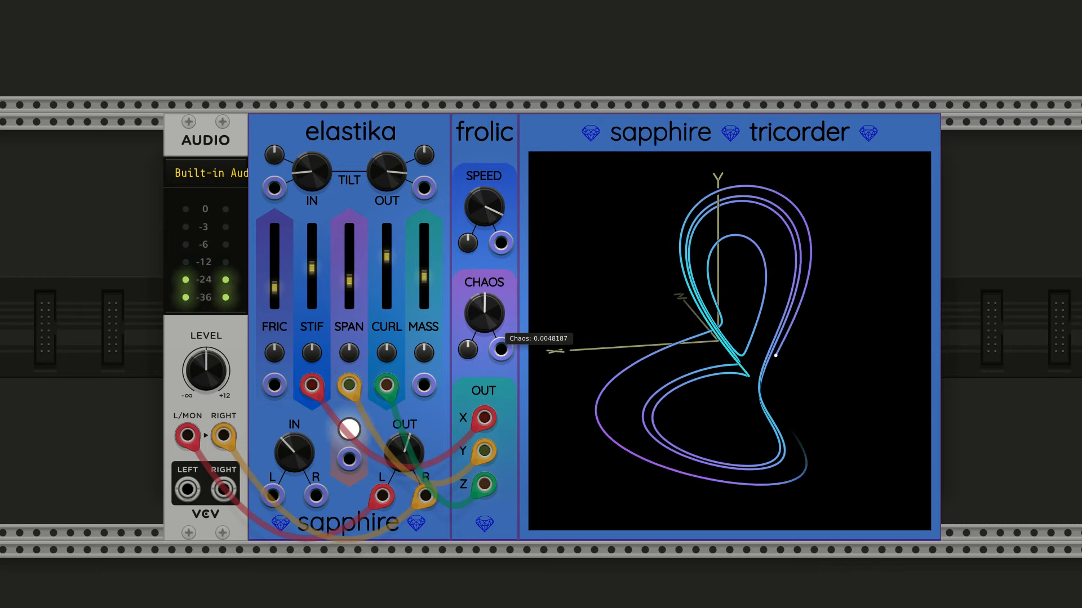
pyautogui.doubleClick(489, 320)
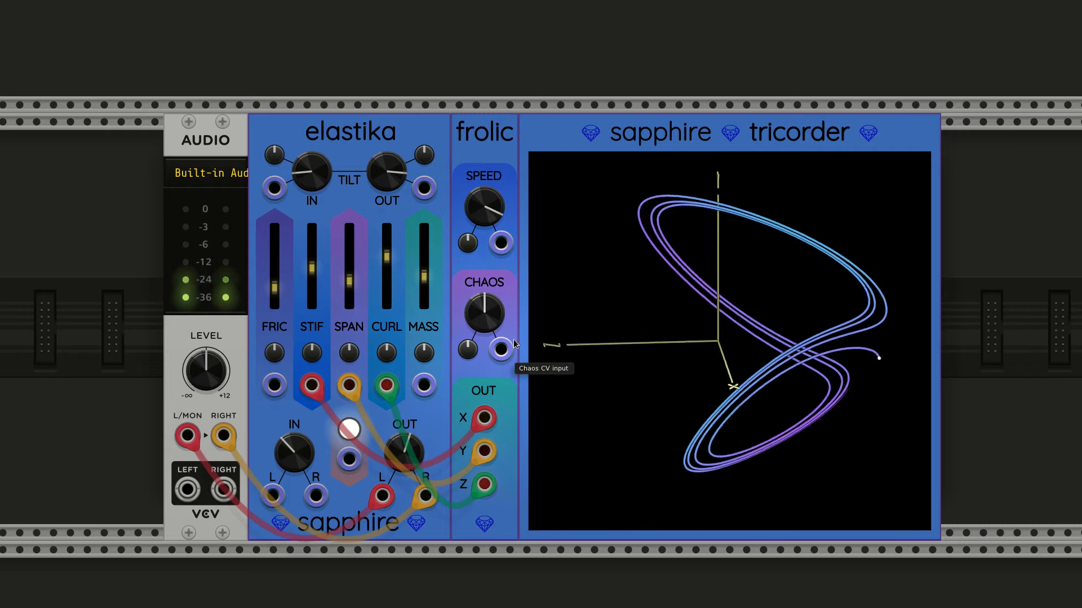
# Raise Frolic's Chaos to its maximum, ease it back to a moderate positive amount, and lower Speed to about 2.45
pyautogui.moveTo(497, 314); pyautogui.dragTo(497, 248)
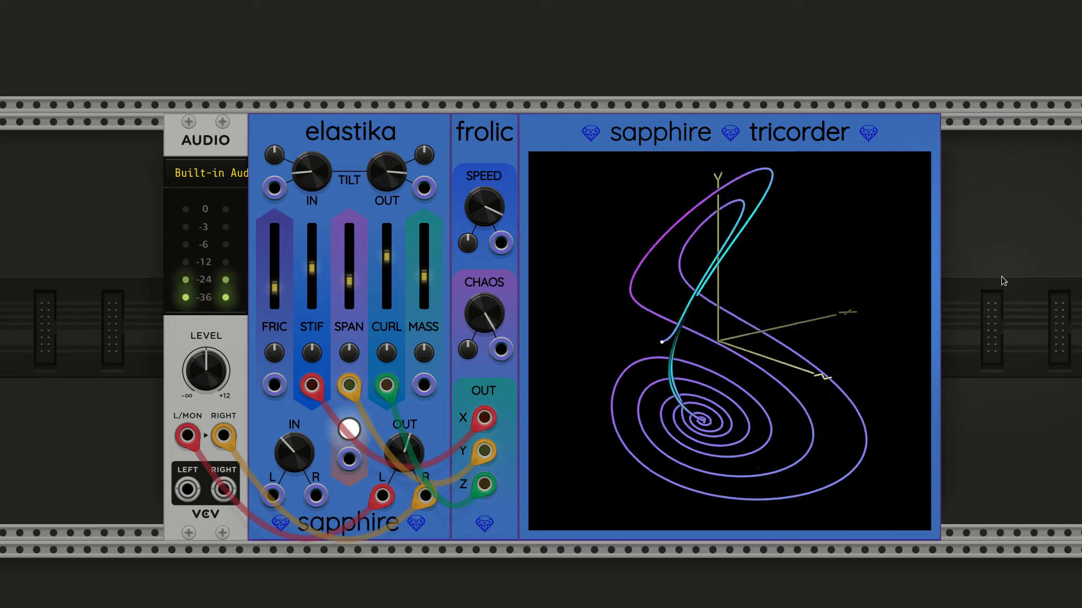
pyautogui.moveTo(620, 438)
pyautogui.moveTo(482, 307)
pyautogui.mouseDown()
pyautogui.moveTo(482, 290)
pyautogui.moveTo(482, 309)
pyautogui.mouseUp()
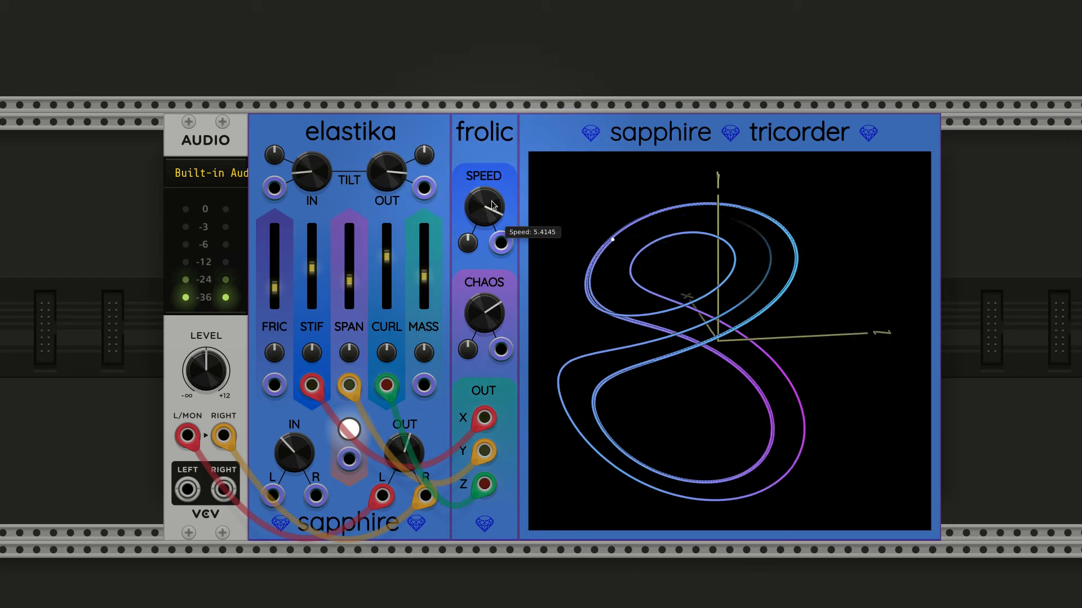
pyautogui.moveTo(491, 205); pyautogui.dragTo(491, 231)
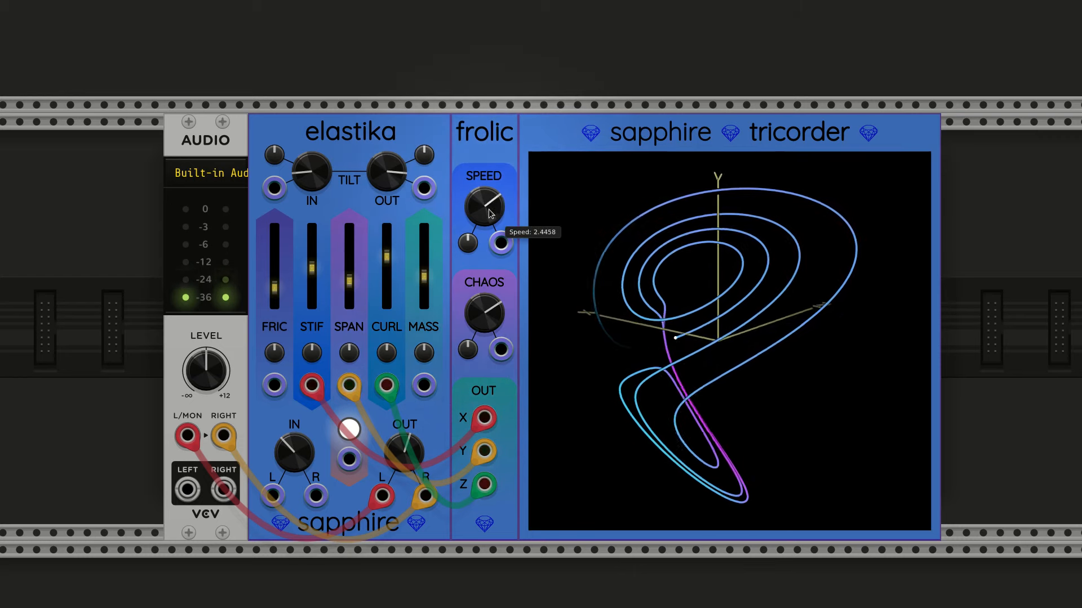